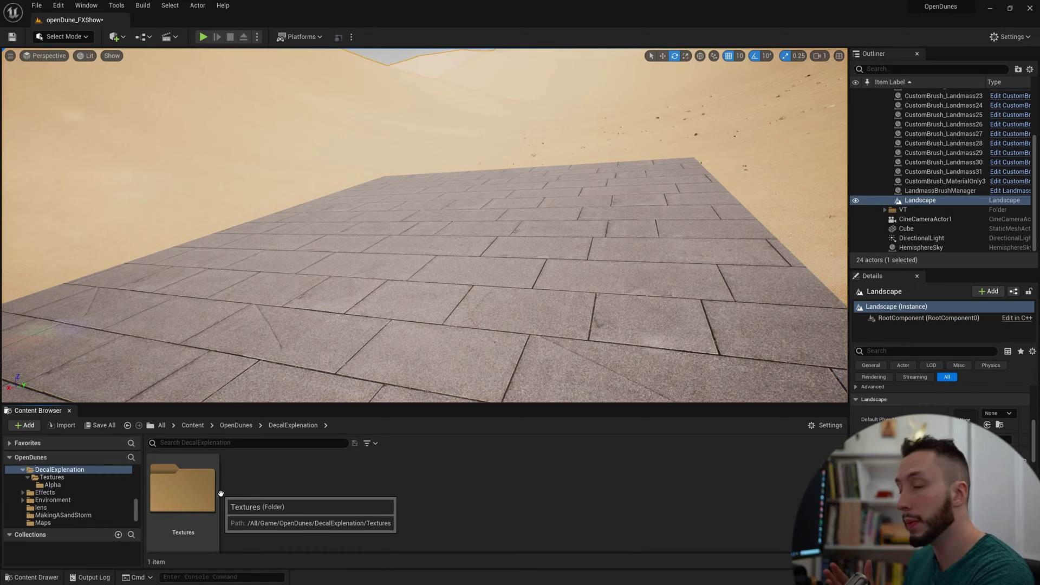
Create a new material named M_sandDecal in the DecalExplenation folder
{"action": "right_click", "coordinate": [298, 494]}
{"action": "left_click", "coordinate": [342, 258]}
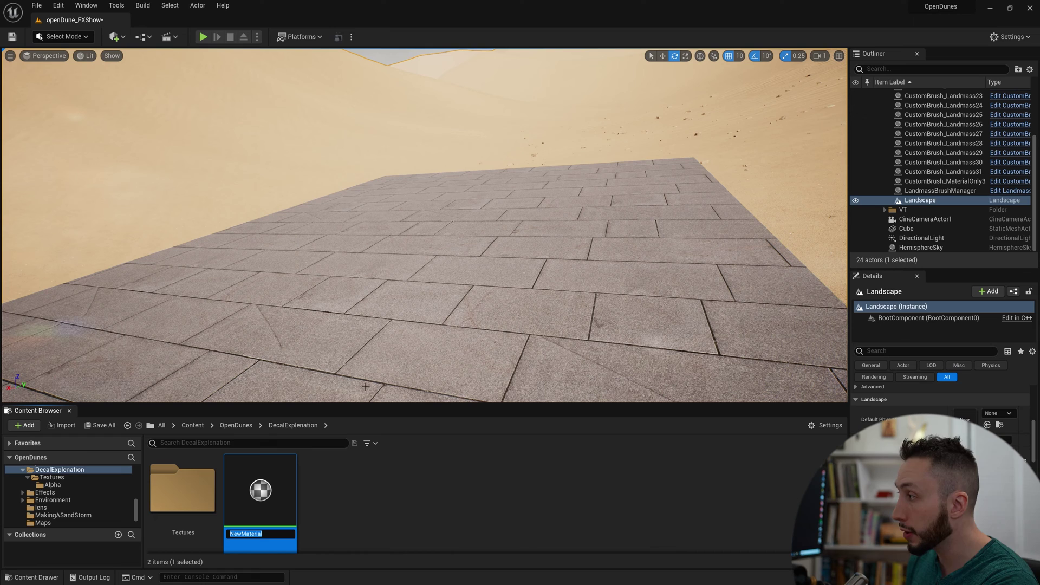
{"action": "type", "text": "M"}
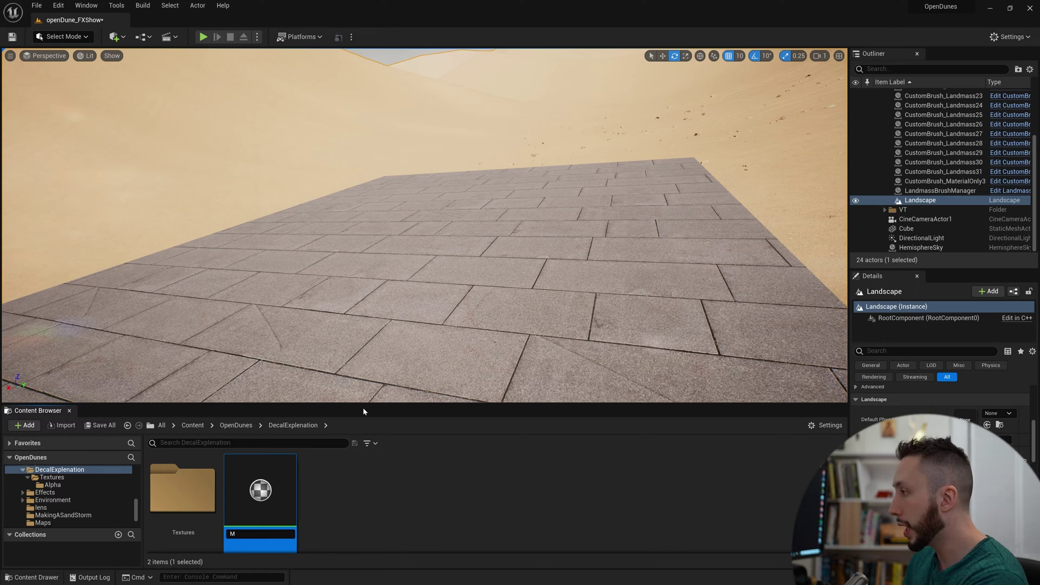
{"action": "type", "text": "_sandDecal"}
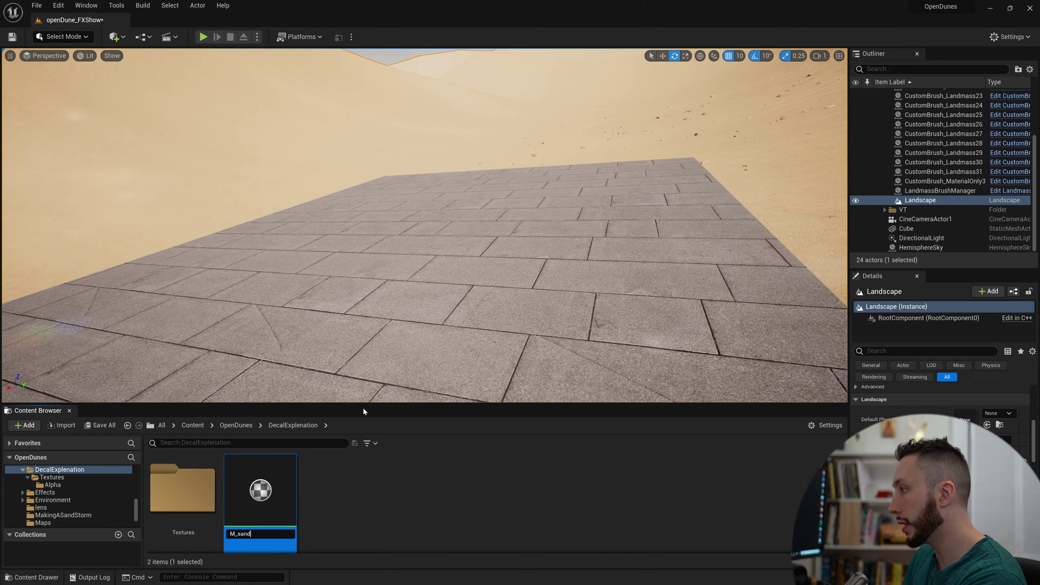
{"action": "key", "text": "Return"}
Open M_sandDecal and set its material domain to Deferred Decal and its blend mode to Translucent
{"action": "double_click", "coordinate": [281, 485]}
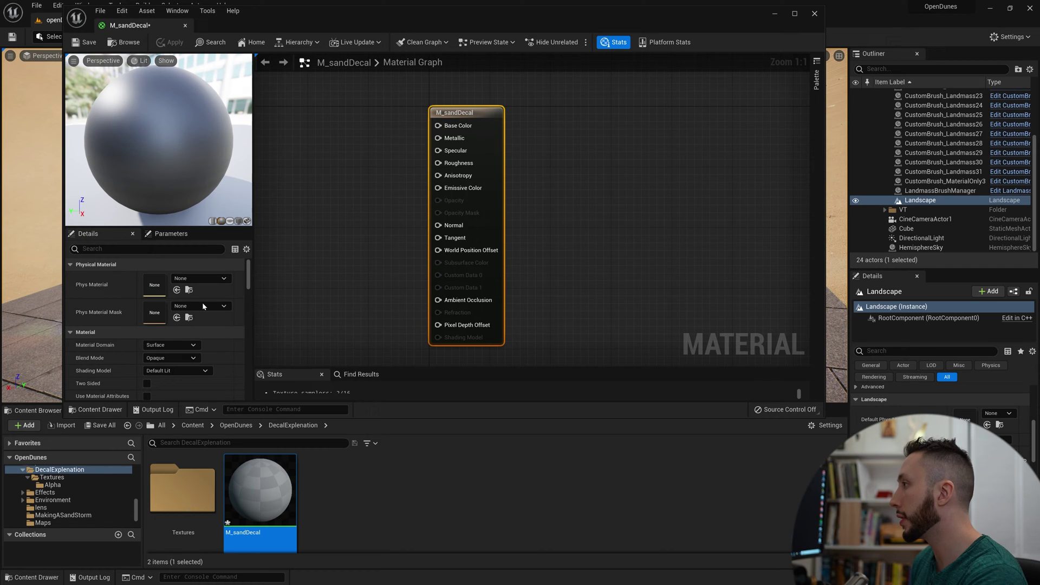
{"action": "left_click", "coordinate": [193, 345]}
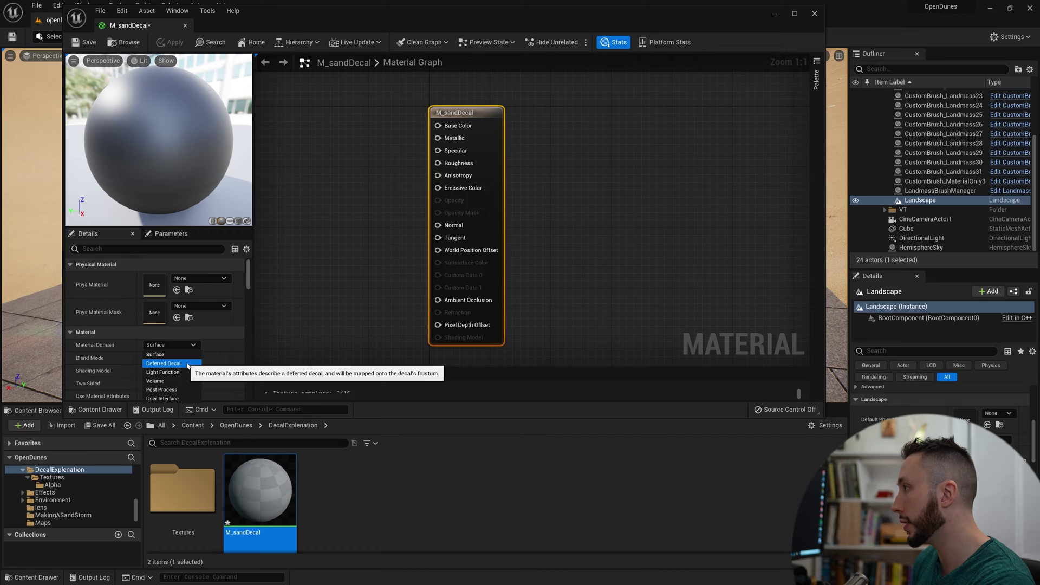
{"action": "left_click", "coordinate": [164, 364]}
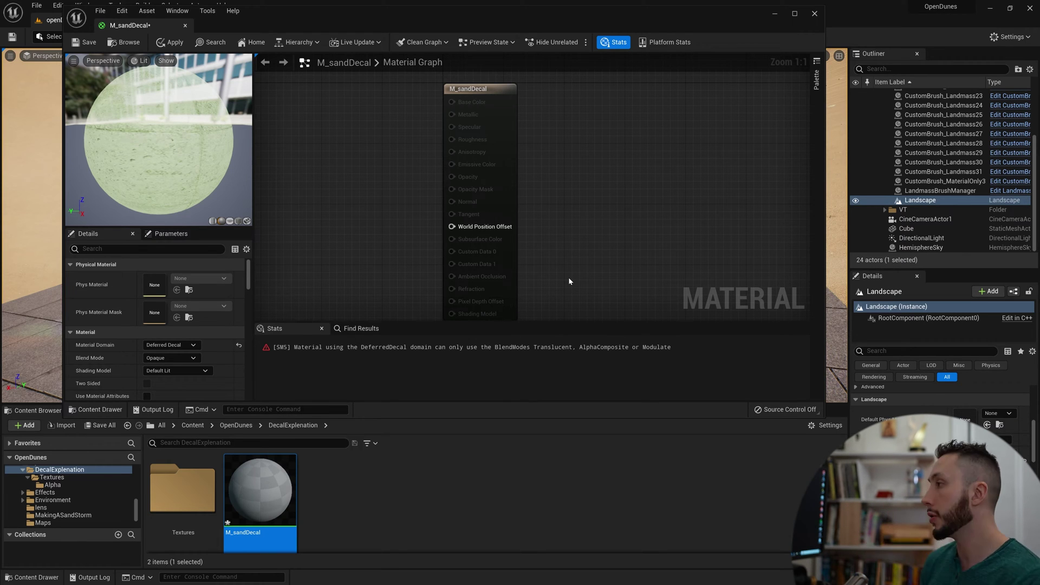
{"action": "left_click", "coordinate": [194, 358]}
{"action": "left_click", "coordinate": [182, 385]}
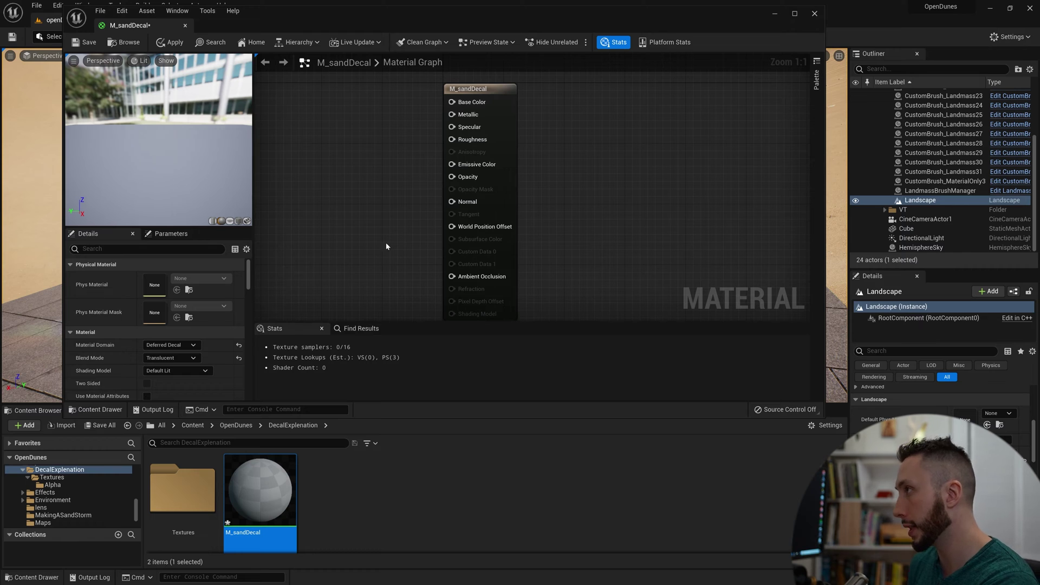
Add a black three-component constant to the material graph and connect it to Base Color
{"action": "left_click", "coordinate": [364, 185]}
{"action": "left_click_drag", "start_coordinate": [401, 191], "coordinate": [451, 102]}
{"action": "left_click_drag", "start_coordinate": [382, 171], "coordinate": [382, 155]}
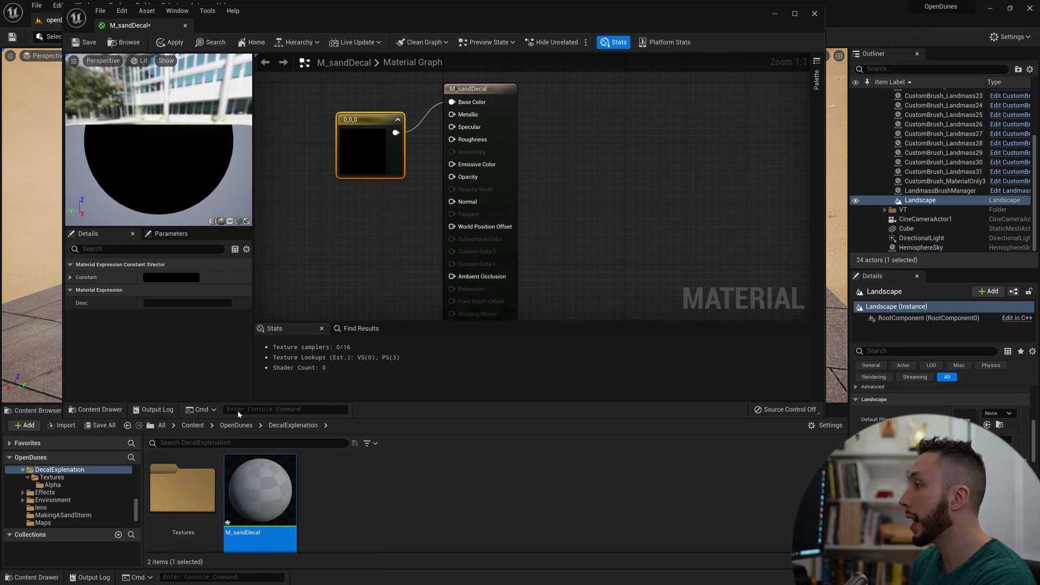
Add the T_circle_a texture from the Alpha folder, connect its RGB output to Opacity, and save and close the material
{"action": "double_click", "coordinate": [183, 491]}
{"action": "double_click", "coordinate": [184, 488]}
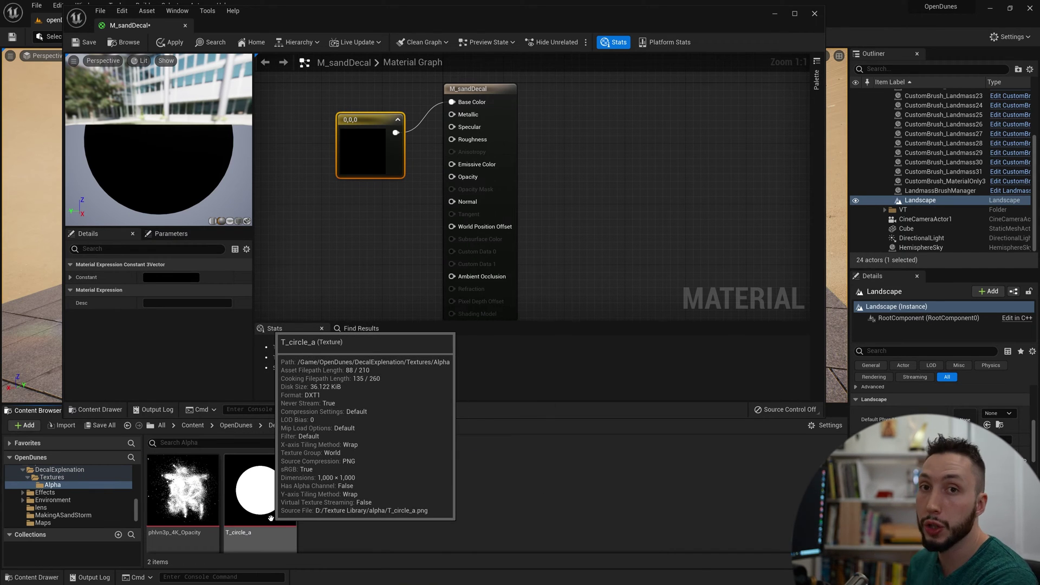
{"action": "left_click_drag", "start_coordinate": [290, 511], "coordinate": [500, 194]}
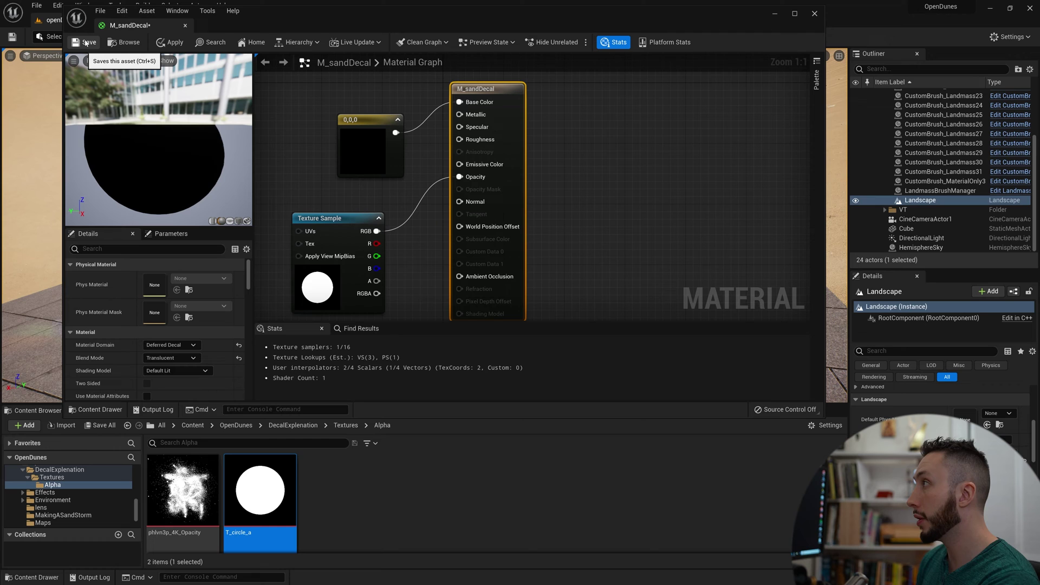
{"action": "left_click", "coordinate": [86, 43]}
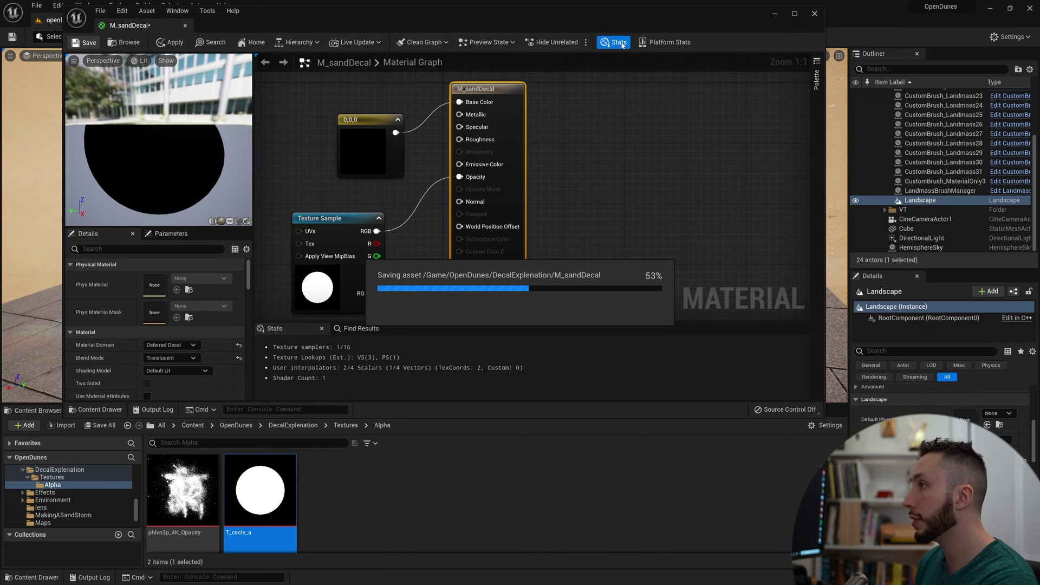
{"action": "left_click", "coordinate": [815, 13]}
Place the M_sandDecal material from the DecalExplenation folder as a decal on top of the stone block
{"action": "left_click", "coordinate": [299, 426]}
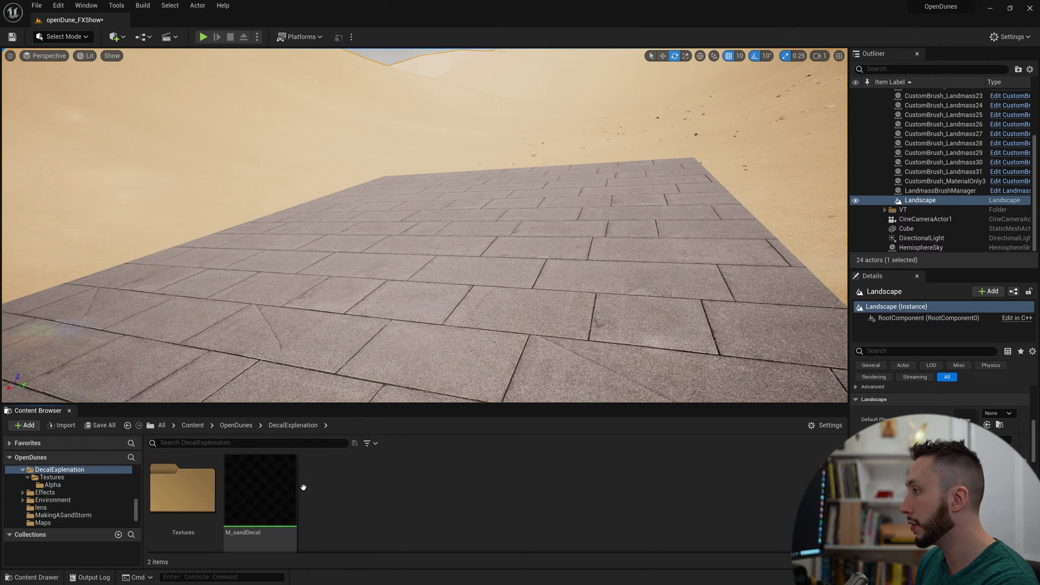
{"action": "mouse_move", "coordinate": [274, 515]}
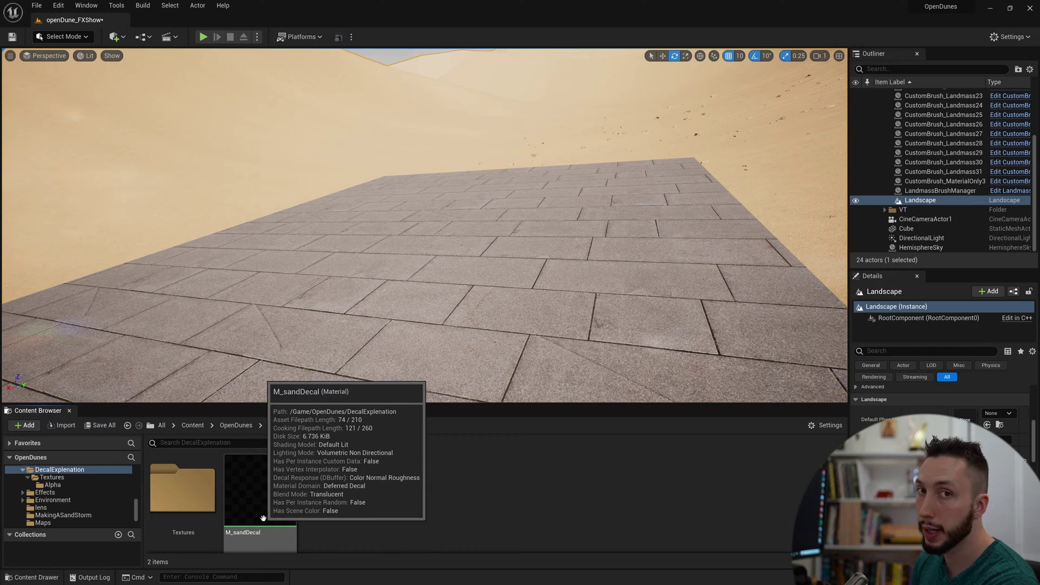
{"action": "left_click", "coordinate": [271, 511]}
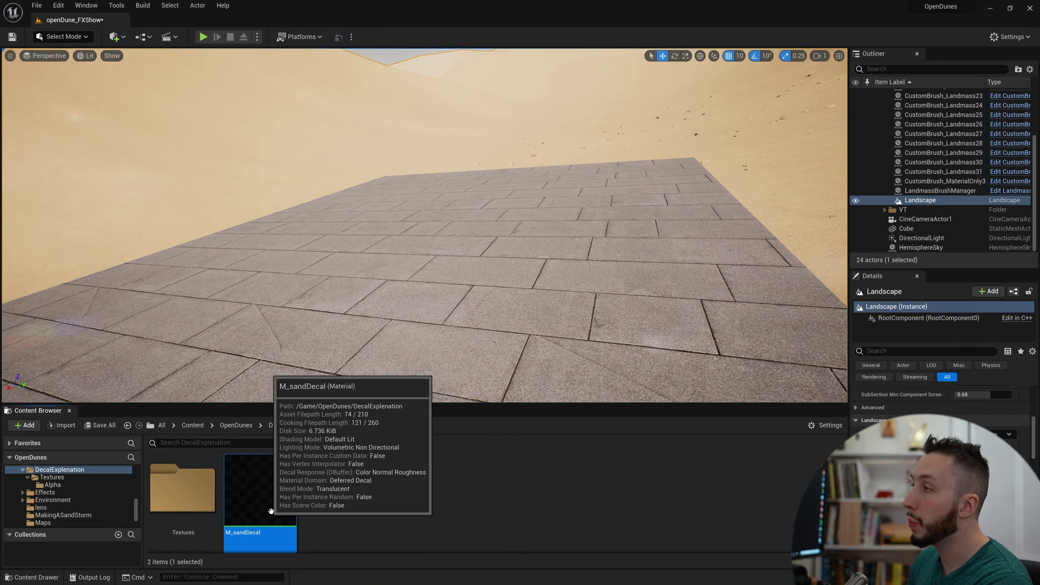
{"action": "left_click_drag", "start_coordinate": [271, 511], "coordinate": [436, 219]}
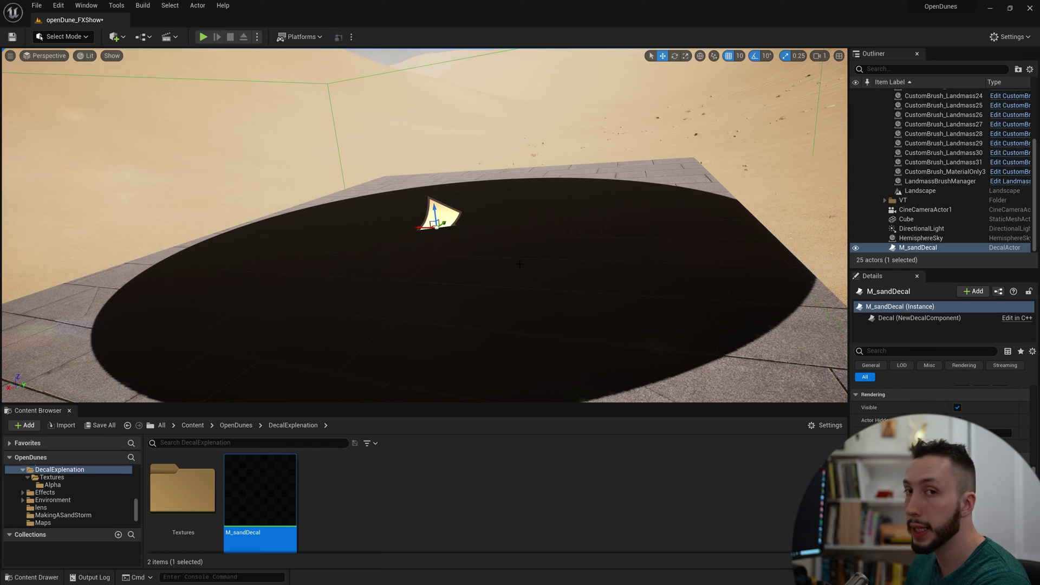
Scale the decal down so its circle fits within the top face of the stone block
{"action": "right_click_drag", "start_coordinate": [436, 219], "coordinate": [710, 281]}
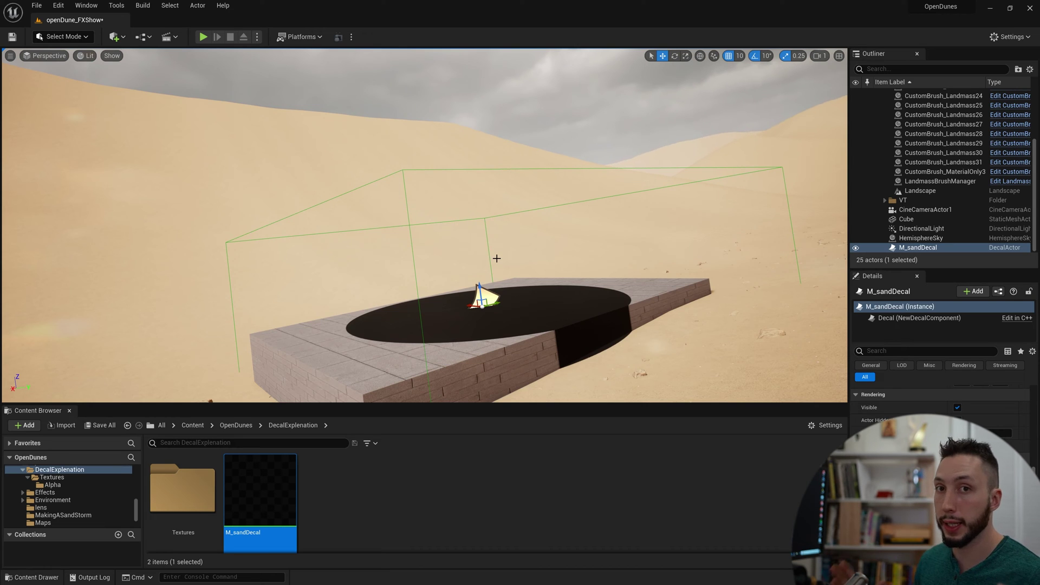
{"action": "key", "text": "r"}
{"action": "left_click_drag", "start_coordinate": [482, 307], "coordinate": [509, 288]}
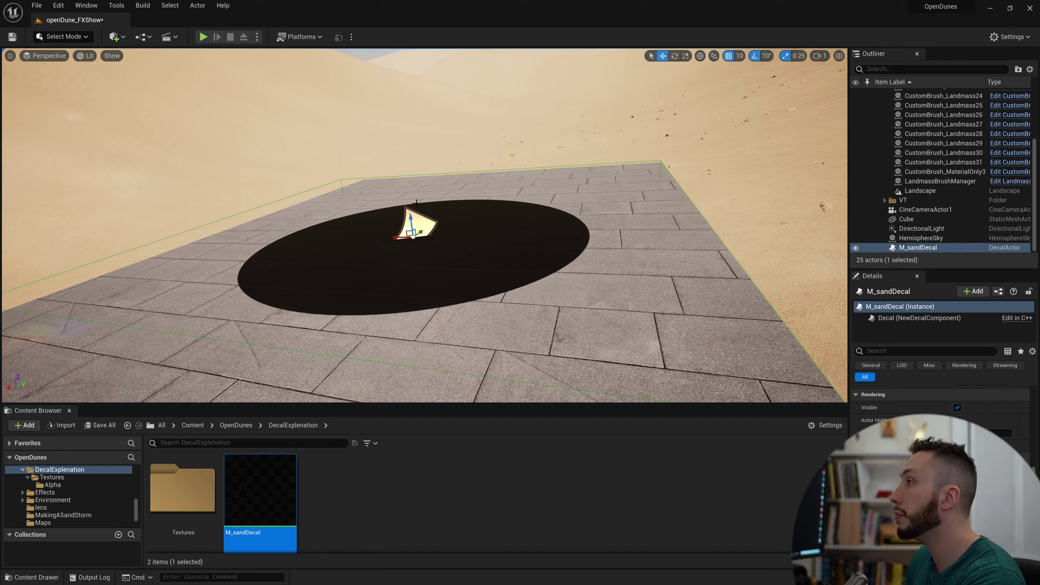
Lift the decal off the stone floor and lower it back, and disconnect the circle texture from the material's Opacity
{"action": "left_click_drag", "start_coordinate": [411, 216], "coordinate": [399, 161]}
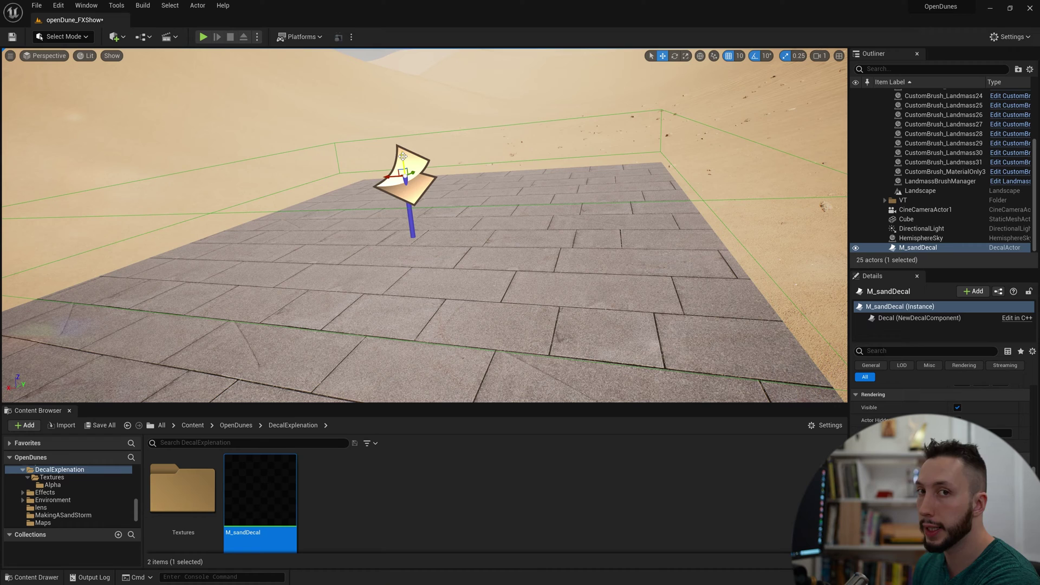
{"action": "left_click_drag", "start_coordinate": [402, 156], "coordinate": [408, 216]}
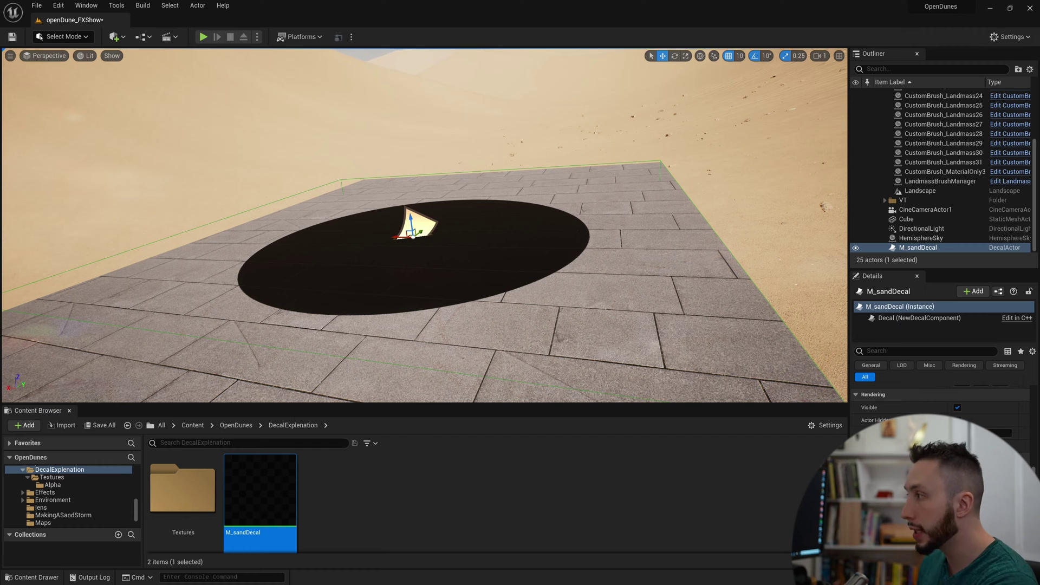
{"action": "double_click", "coordinate": [260, 491]}
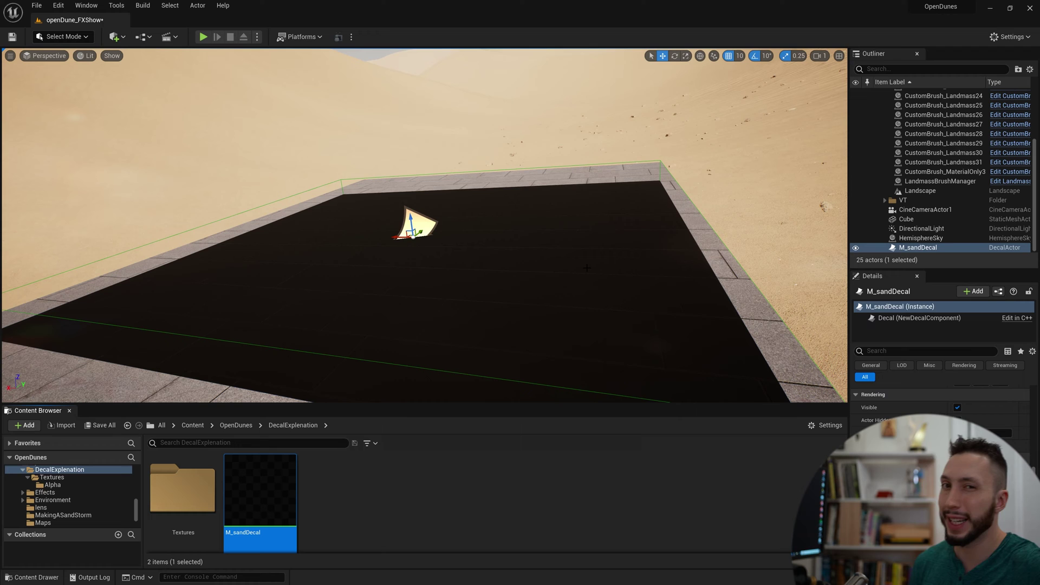
In M_sandDecal, replace the black constant with the sjzkfega_colorFix_4K_Albedo texture connected to Base Color
{"action": "double_click", "coordinate": [261, 490]}
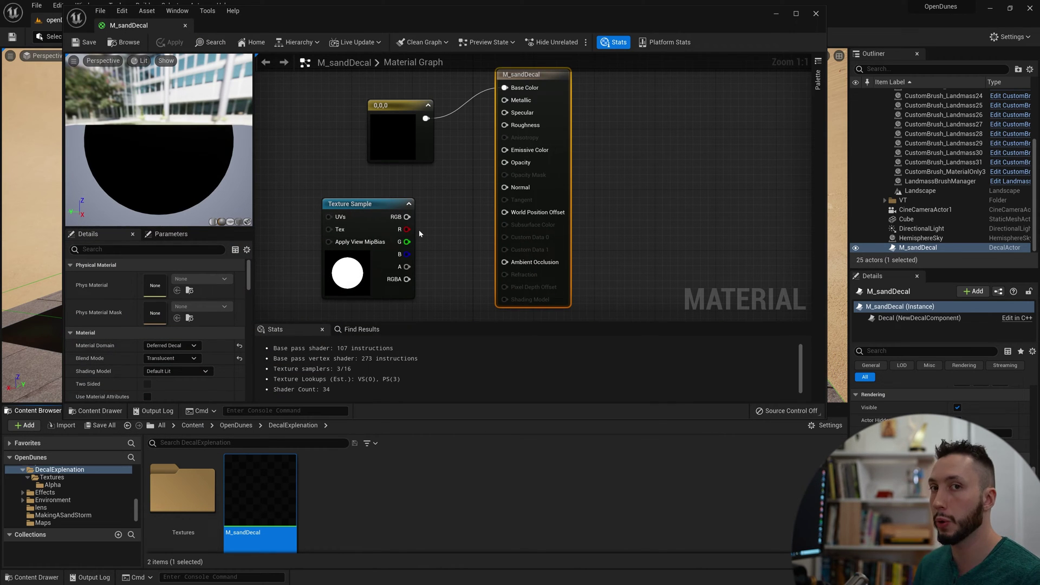
{"action": "double_click", "coordinate": [182, 488]}
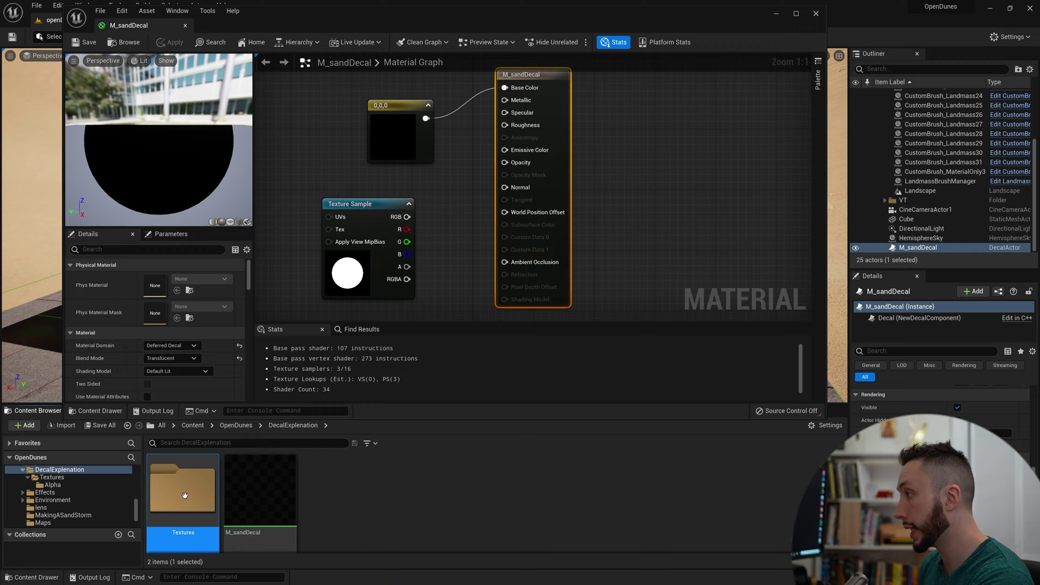
{"action": "right_click_drag", "start_coordinate": [658, 210], "coordinate": [733, 199]}
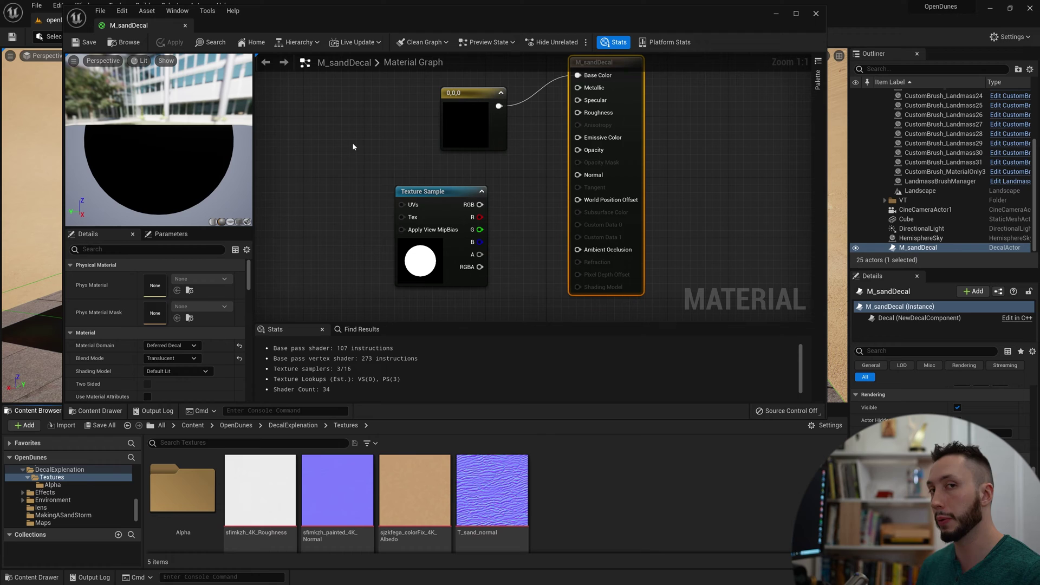
{"action": "left_click_drag", "start_coordinate": [415, 491], "coordinate": [366, 115]}
{"action": "right_click_drag", "start_coordinate": [523, 182], "coordinate": [532, 274]}
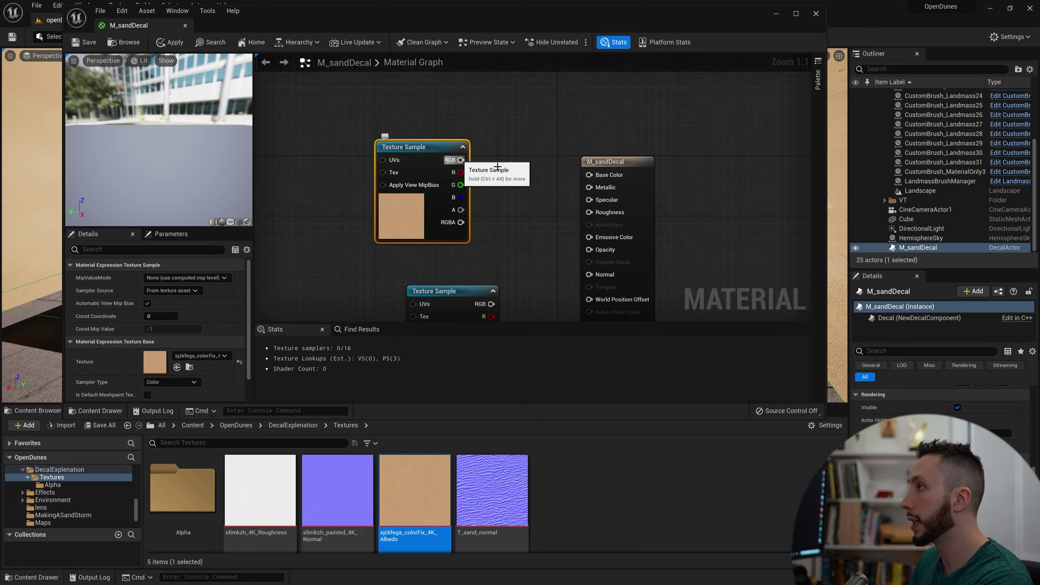
{"action": "left_click_drag", "start_coordinate": [465, 167], "coordinate": [590, 175]}
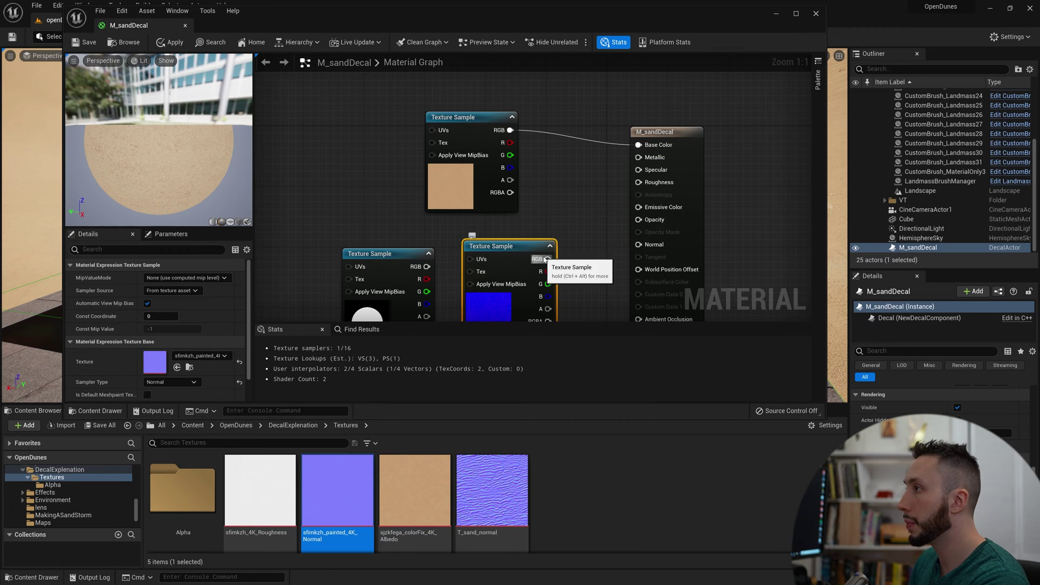
Add the sfimkzh_painted_4K_Normal and sfimkzh_4K_Roughness textures and connect them to the Normal and Roughness inputs
{"action": "left_click_drag", "start_coordinate": [544, 260], "coordinate": [644, 255]}
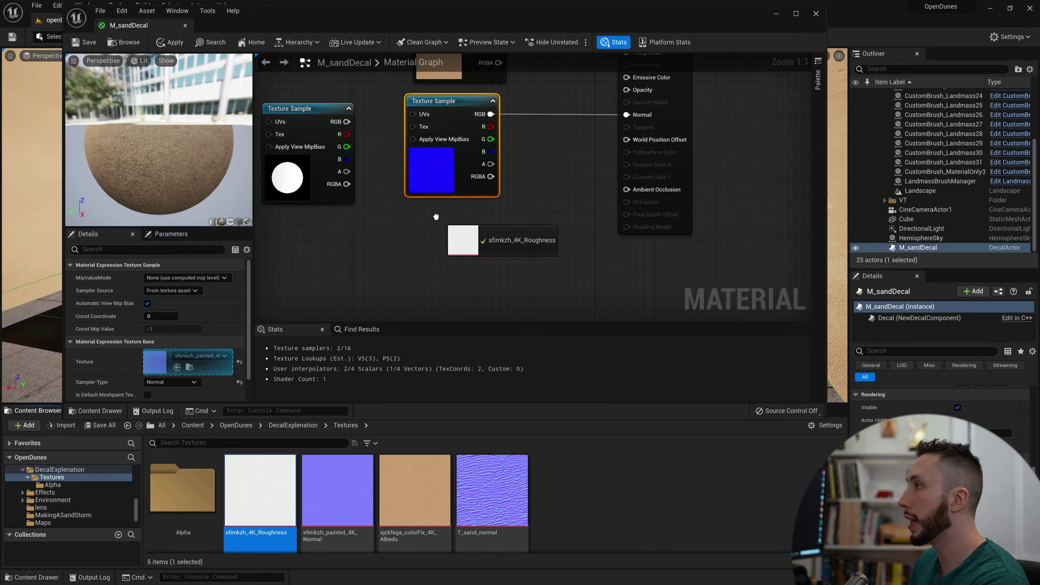
{"action": "left_click_drag", "start_coordinate": [436, 217], "coordinate": [437, 218]}
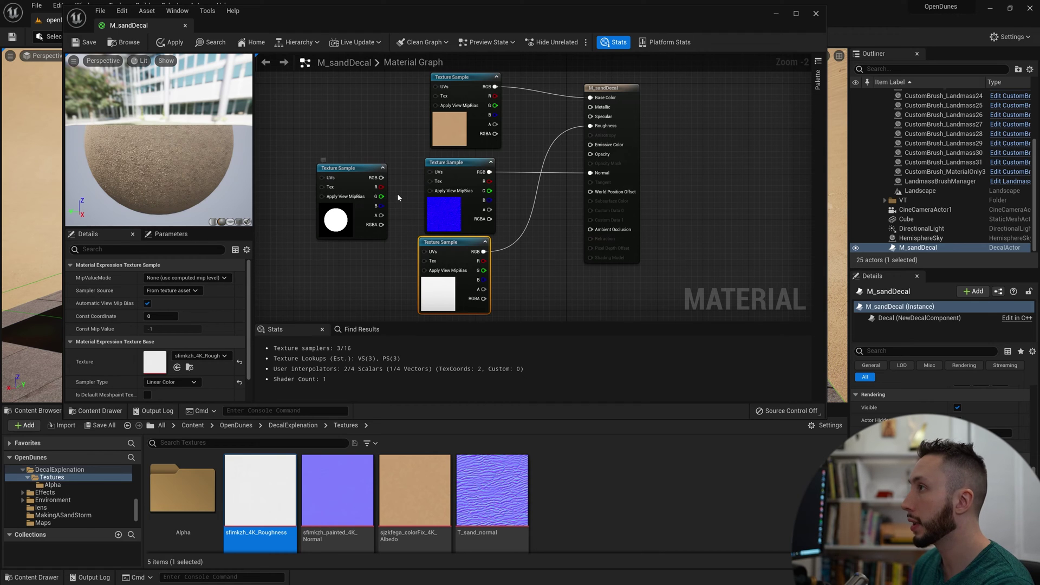
Reconnect the circle texture's RGB output to Opacity, save the material, and shift the decal slightly across the stone floor
{"action": "left_click_drag", "start_coordinate": [381, 177], "coordinate": [591, 154]}
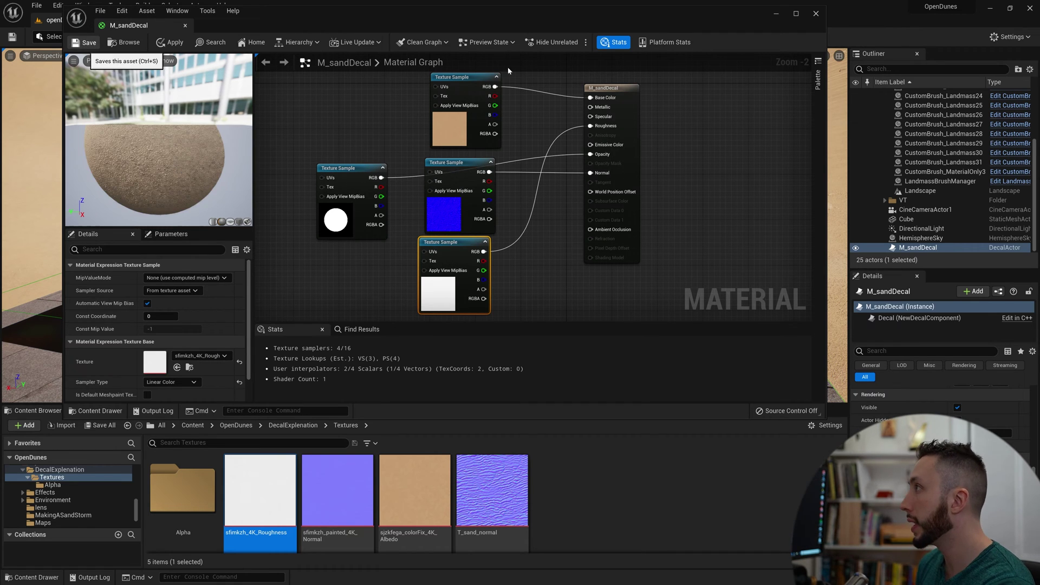
{"action": "left_click", "coordinate": [85, 42]}
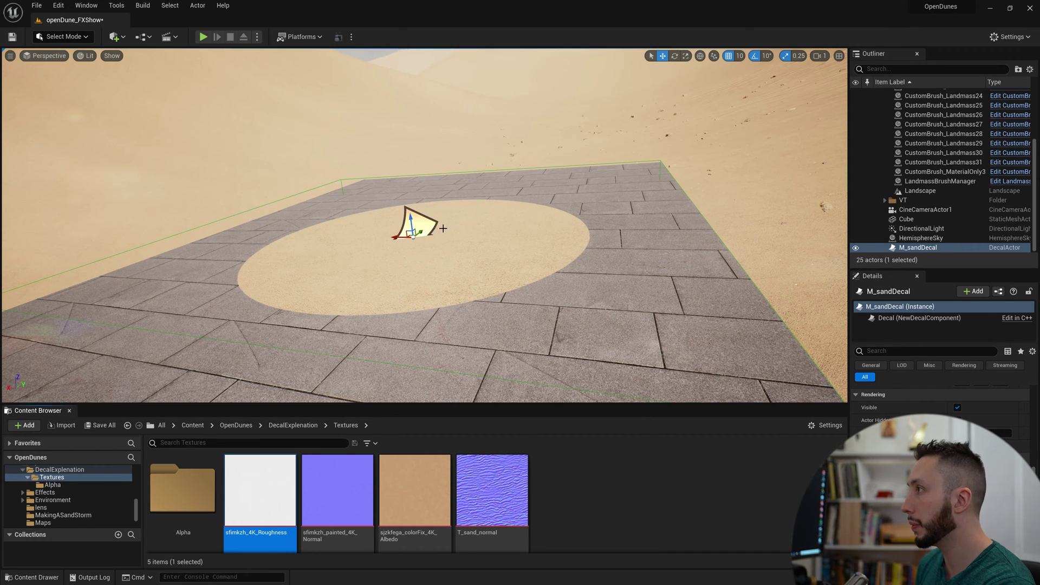
{"action": "mouse_move", "coordinate": [418, 233]}
{"action": "left_mouse_down"}
{"action": "mouse_move", "coordinate": [481, 239]}
{"action": "mouse_move", "coordinate": [414, 246]}
{"action": "left_mouse_up"}
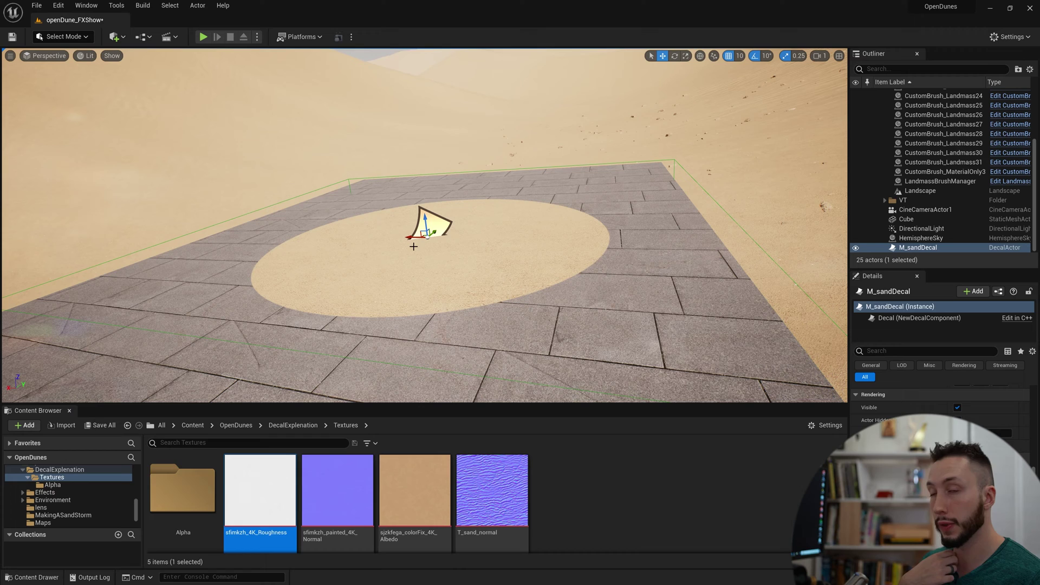
Replace the circle mask with the phlvn3p_4K_Opacity texture connected to Opacity, and slide the updated decal a little along the stone floor
{"action": "double_click", "coordinate": [183, 490]}
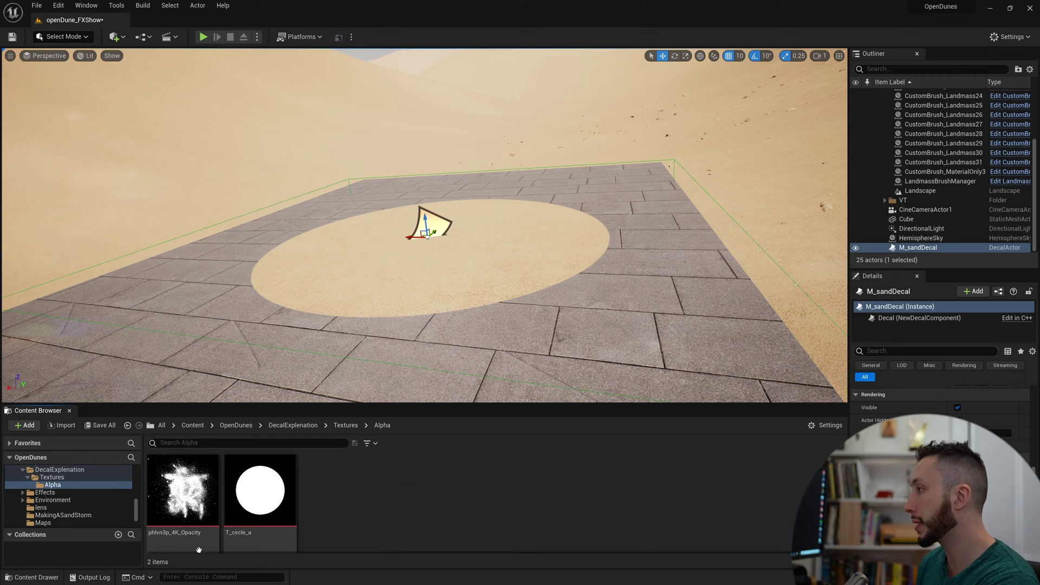
{"action": "double_click", "coordinate": [201, 490]}
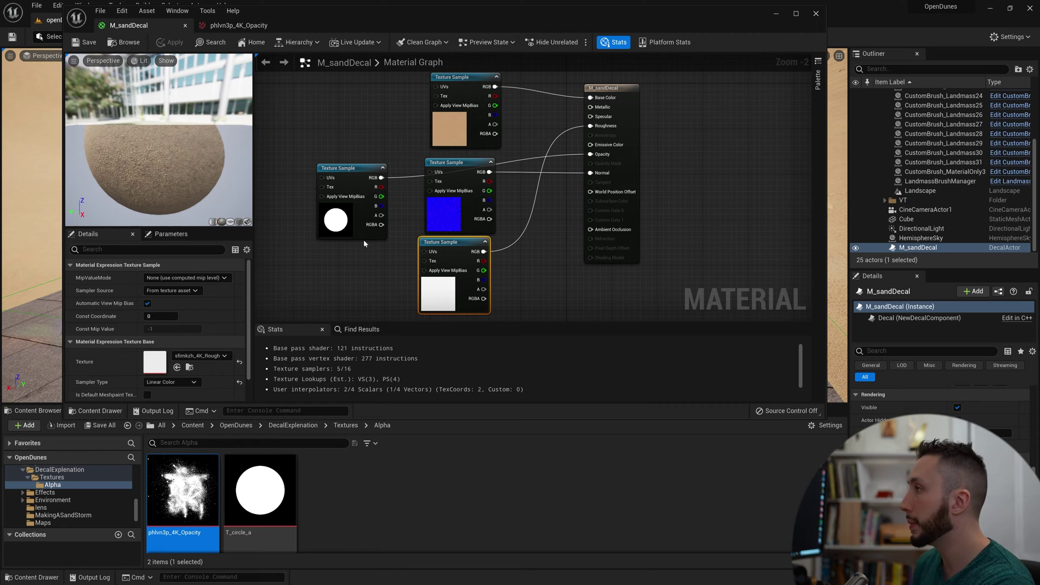
{"action": "left_click", "coordinate": [347, 220]}
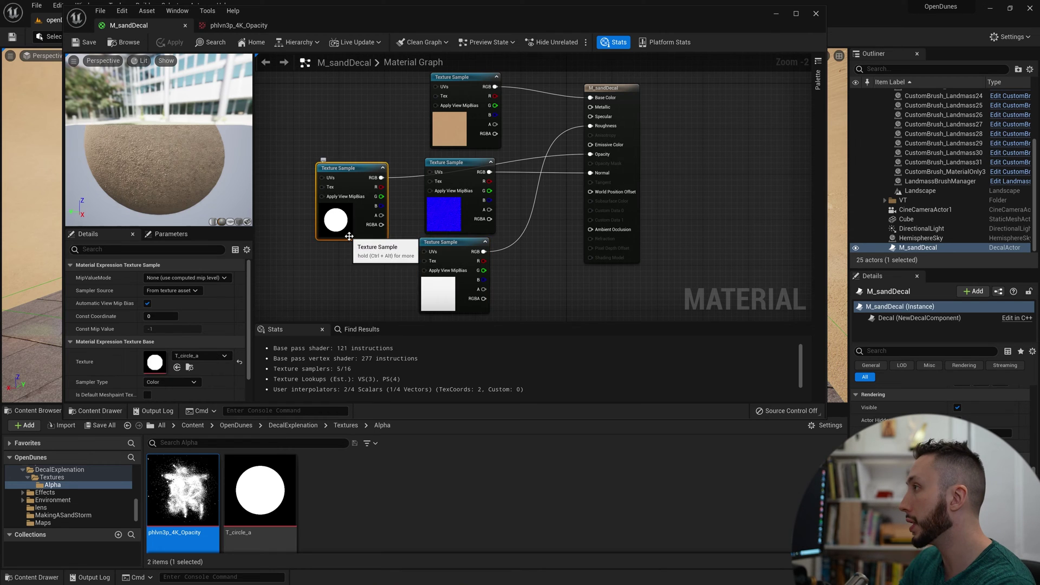
{"action": "key", "text": "Delete"}
{"action": "left_click_drag", "start_coordinate": [183, 491], "coordinate": [306, 183]}
{"action": "left_click_drag", "start_coordinate": [371, 197], "coordinate": [591, 154]}
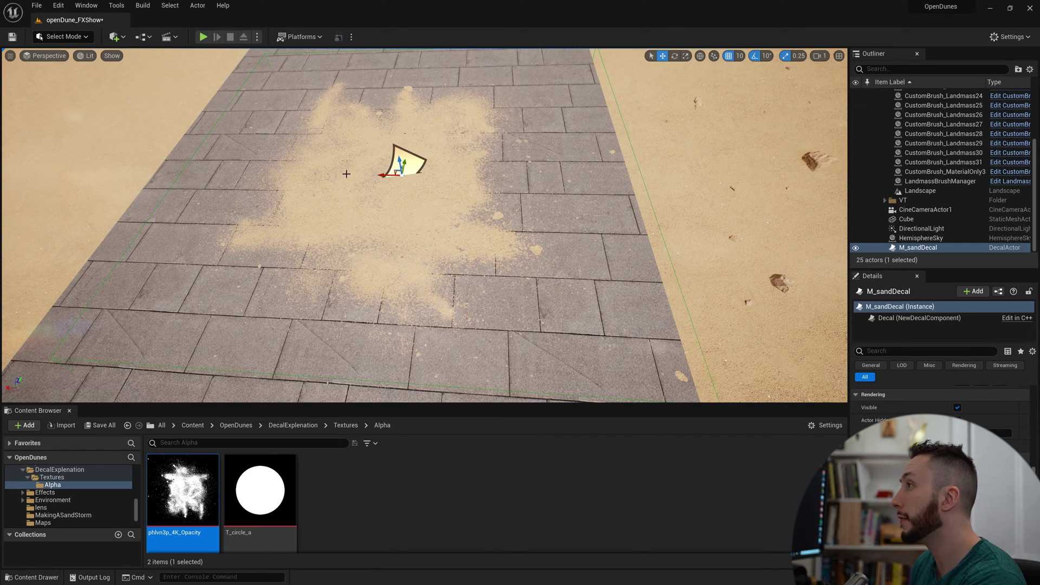
{"action": "left_click_drag", "start_coordinate": [405, 163], "coordinate": [360, 171]}
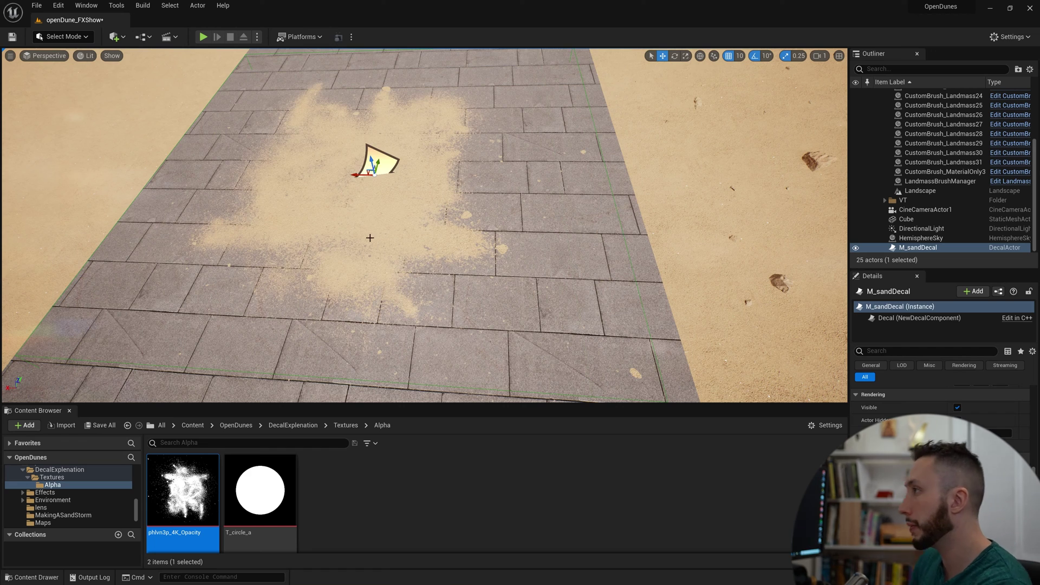
Add the T_sand_normal texture and a BlendAngleCorrectedNormals node to the M_sandDecal graph
{"action": "right_click_drag", "start_coordinate": [370, 238], "coordinate": [378, 242]}
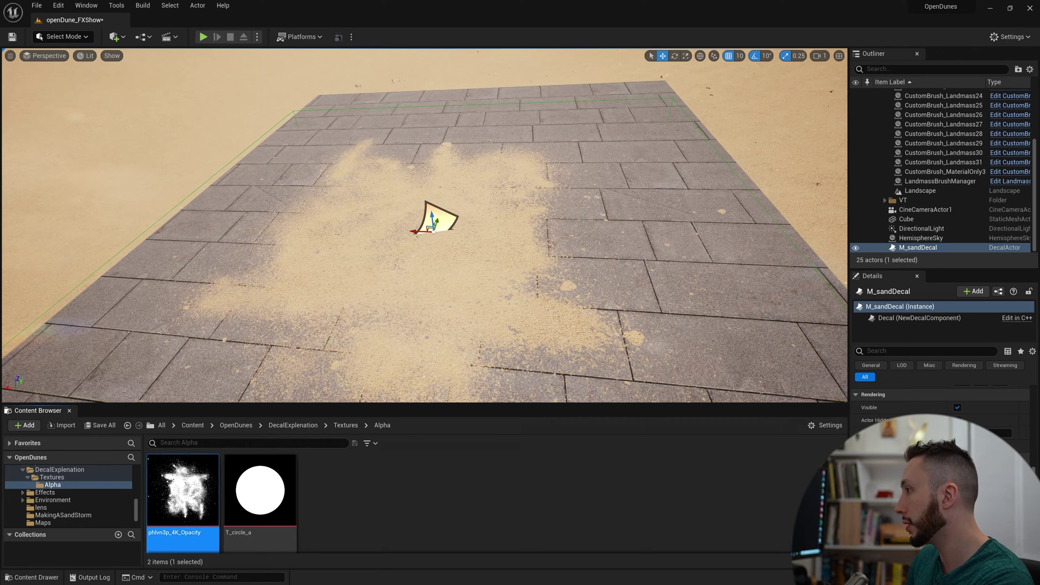
{"action": "left_click", "coordinate": [344, 425]}
{"action": "key", "text": "alt+Tab"}
{"action": "mouse_move", "coordinate": [440, 525]}
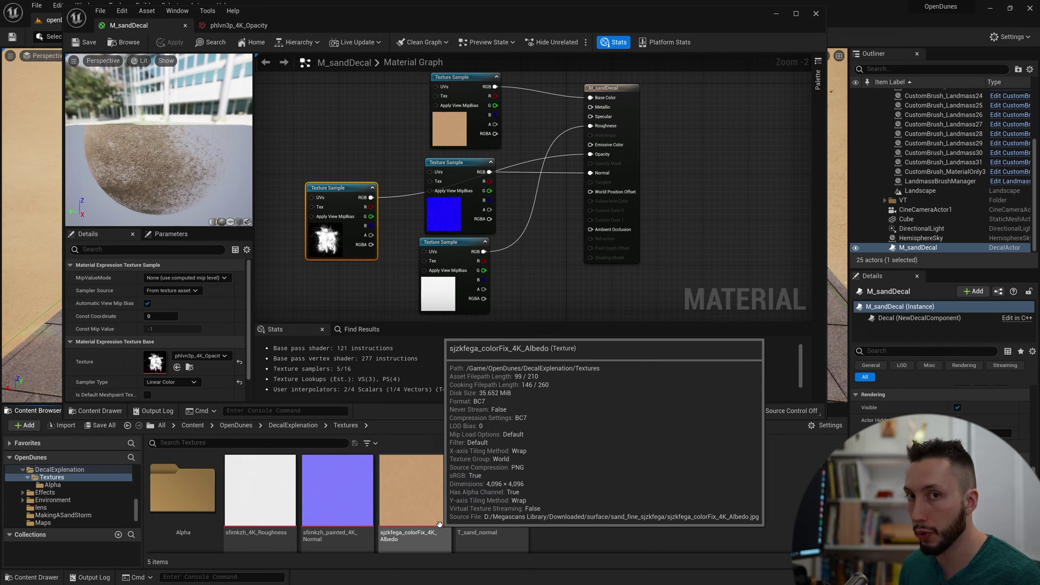
{"action": "left_click_drag", "start_coordinate": [491, 490], "coordinate": [498, 214]}
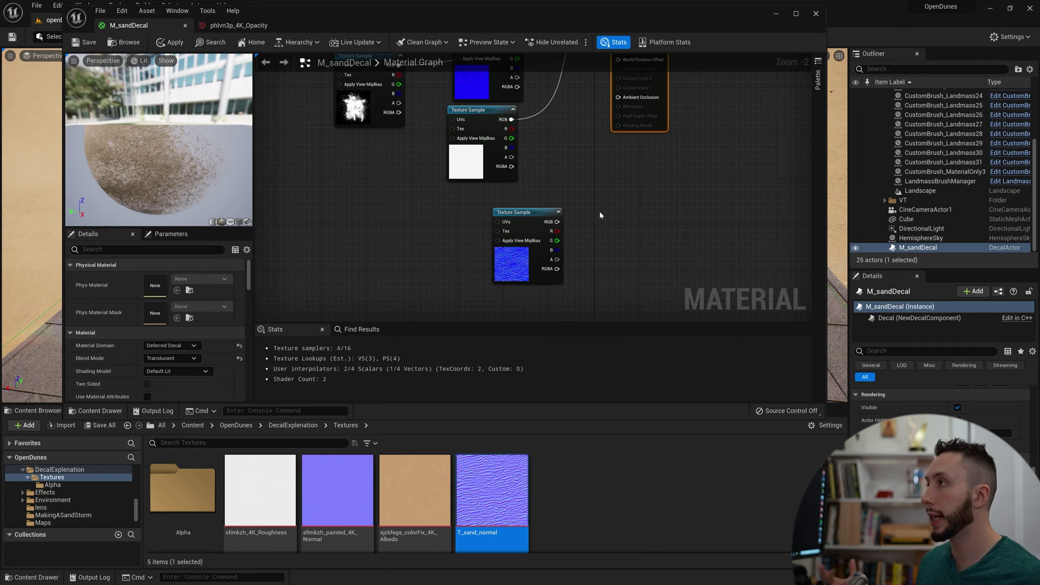
{"action": "right_click", "coordinate": [598, 222]}
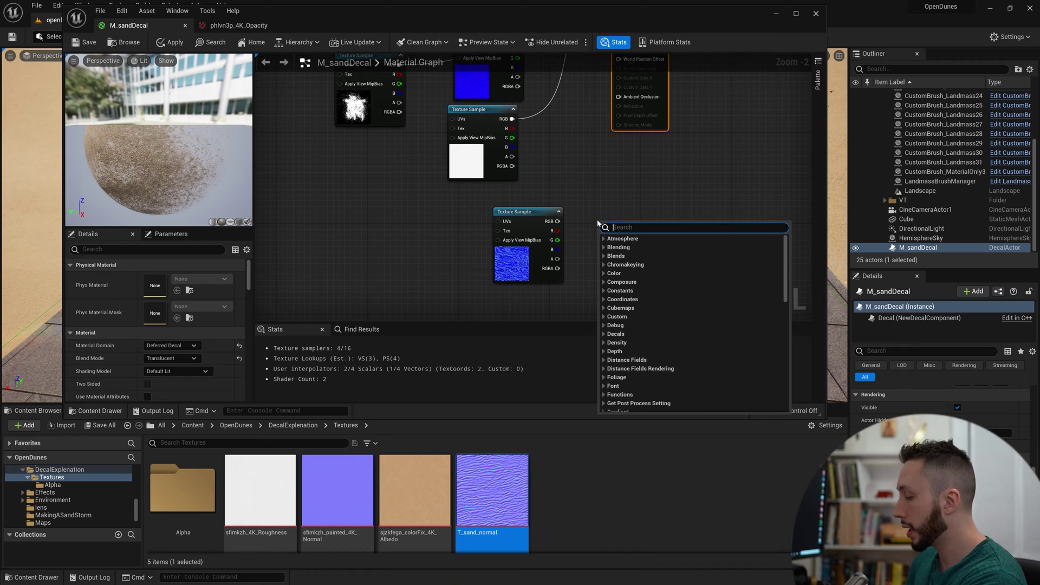
{"action": "type", "text": "blend normals"}
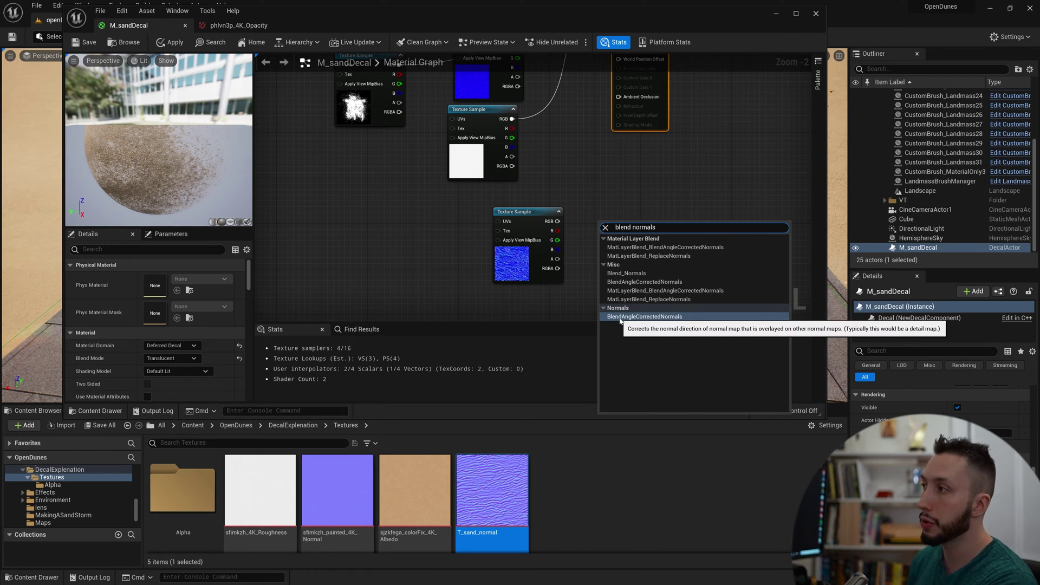
{"action": "left_click", "coordinate": [621, 318]}
Connect the painted normal to BaseNormal and T_sand_normal to AdditionalNormal, link the blend result to the material's Normal input, and save
{"action": "scroll", "coordinate": [401, 293], "scroll_direction": "down", "scroll_amount": 2}
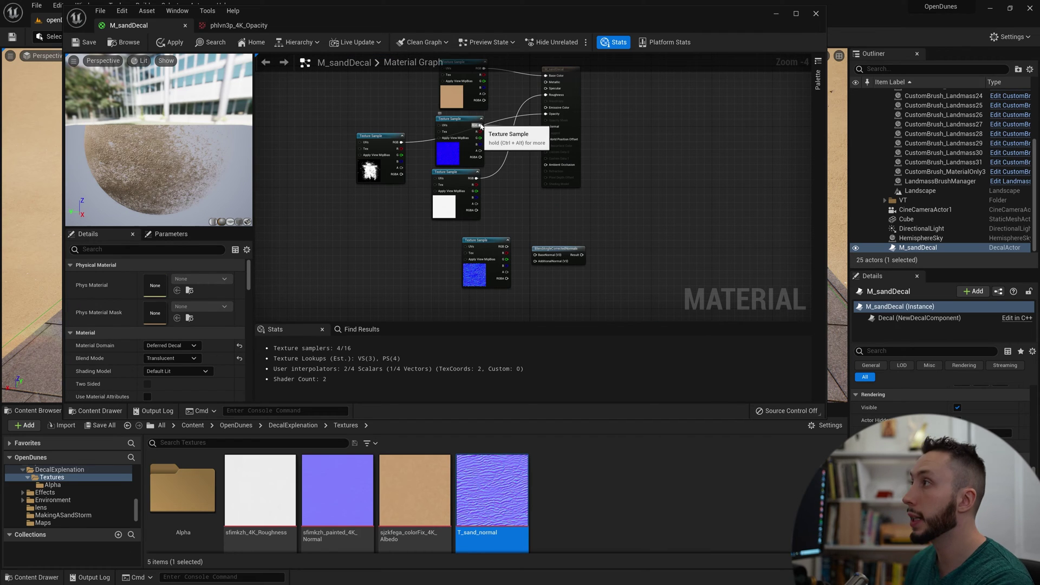
{"action": "left_click_drag", "start_coordinate": [480, 125], "coordinate": [590, 214]}
{"action": "left_click", "coordinate": [485, 271]}
{"action": "scroll", "coordinate": [507, 252], "scroll_direction": "up", "scroll_amount": 2}
{"action": "right_click_drag", "start_coordinate": [653, 176], "coordinate": [595, 207]}
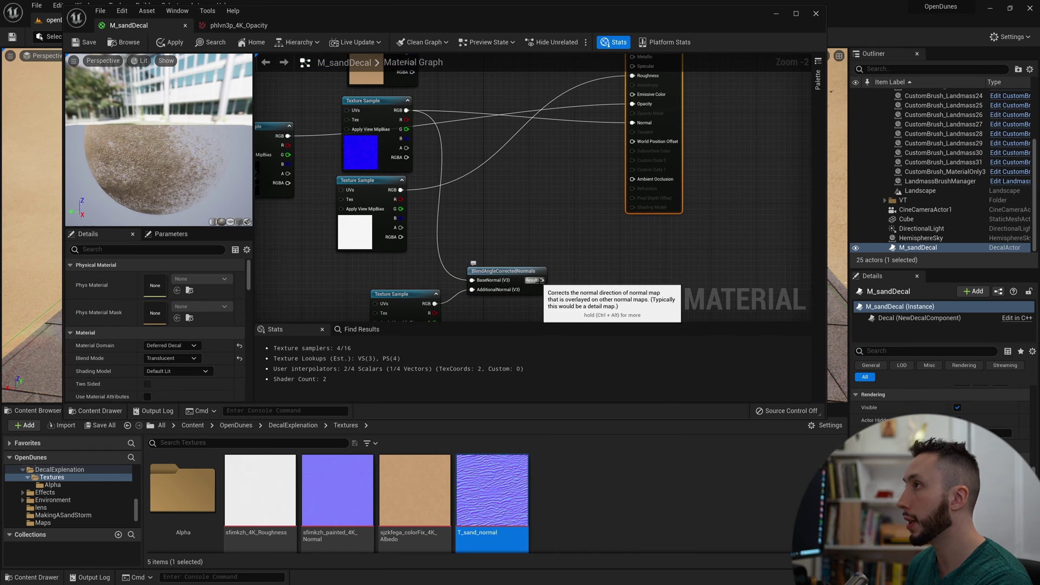
{"action": "left_click_drag", "start_coordinate": [541, 280], "coordinate": [632, 122]}
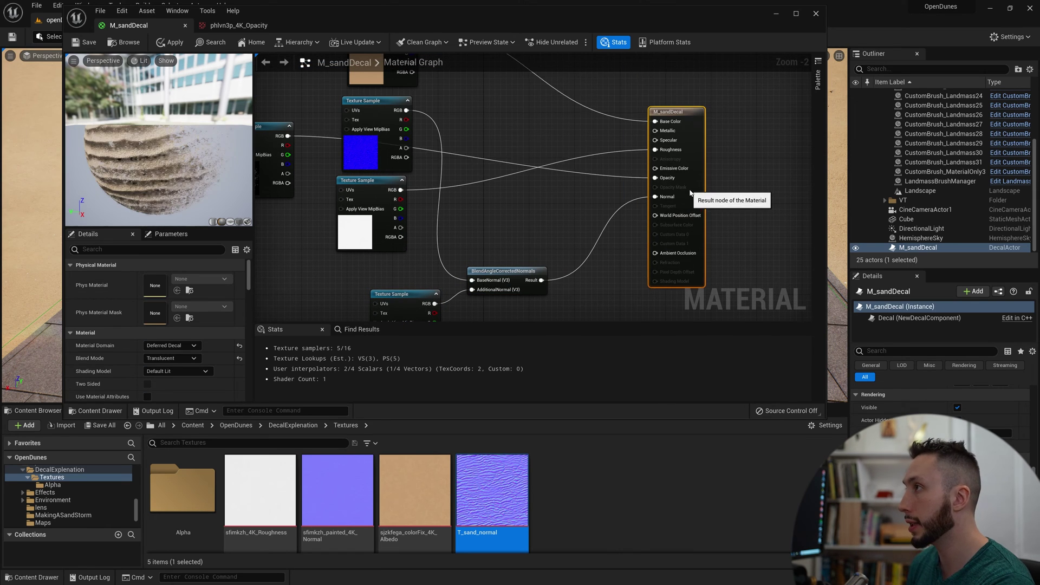
{"action": "key", "text": "ctrl+s"}
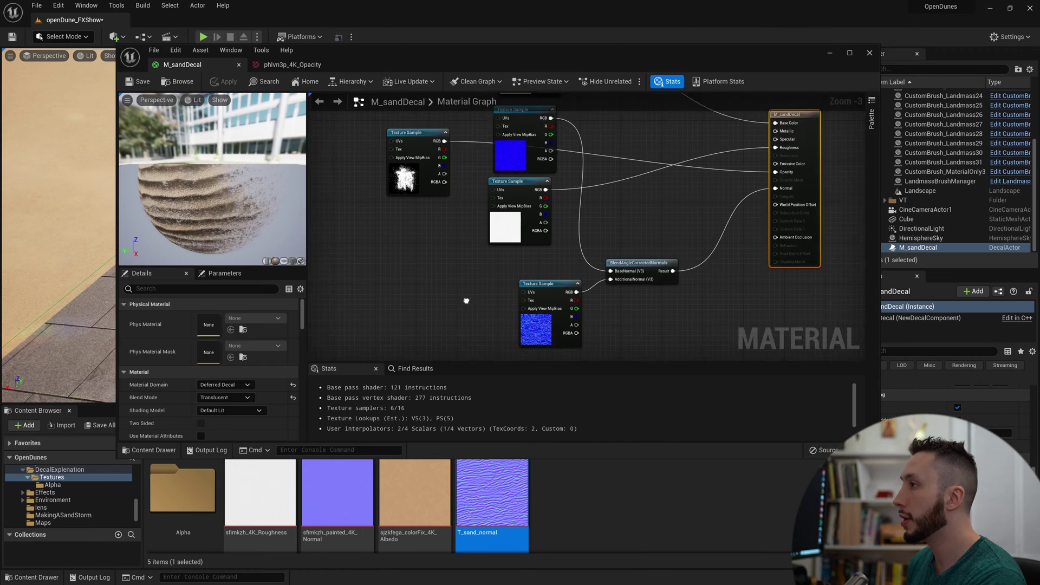
Add a Panner node and connect its output to the UVs of the T_sand_normal texture sample
{"action": "right_click_drag", "start_coordinate": [446, 325], "coordinate": [459, 299]}
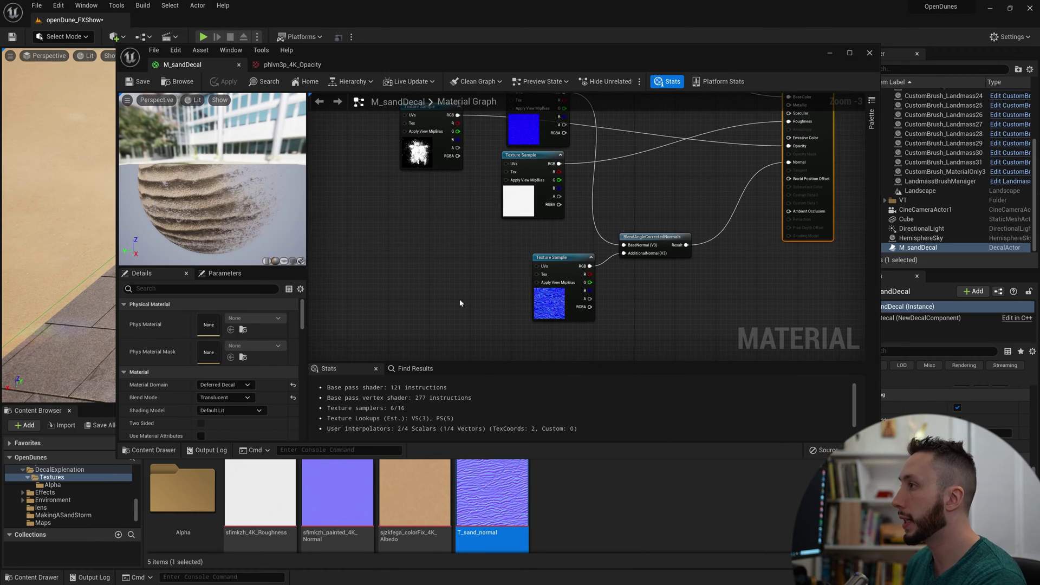
{"action": "right_click", "coordinate": [460, 299]}
{"action": "type", "text": "panner"}
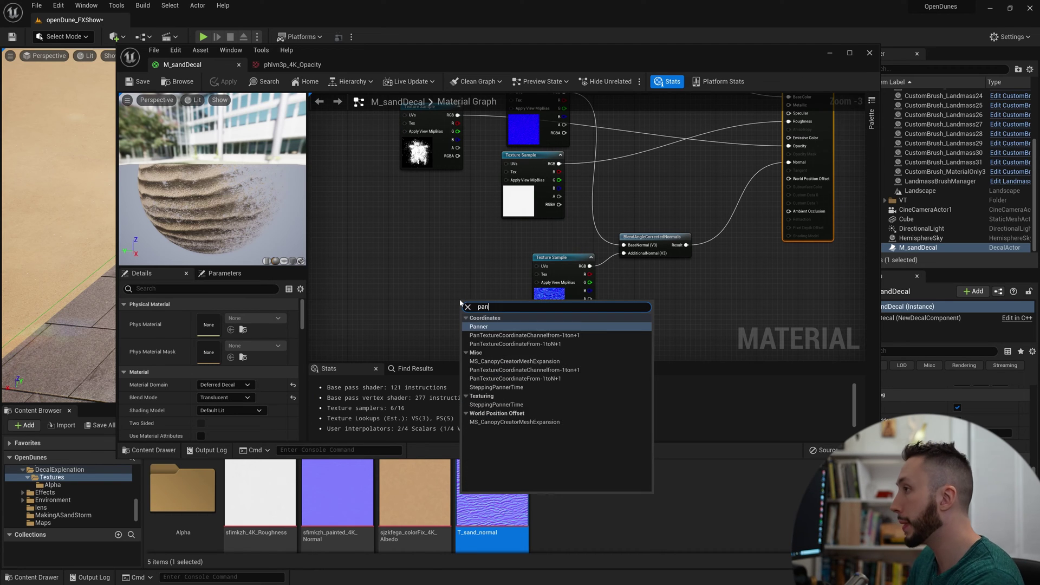
{"action": "key", "text": "Return"}
{"action": "left_click_drag", "start_coordinate": [494, 313], "coordinate": [539, 267]}
{"action": "left_click_drag", "start_coordinate": [466, 329], "coordinate": [468, 273]}
{"action": "left_click", "coordinate": [405, 312]}
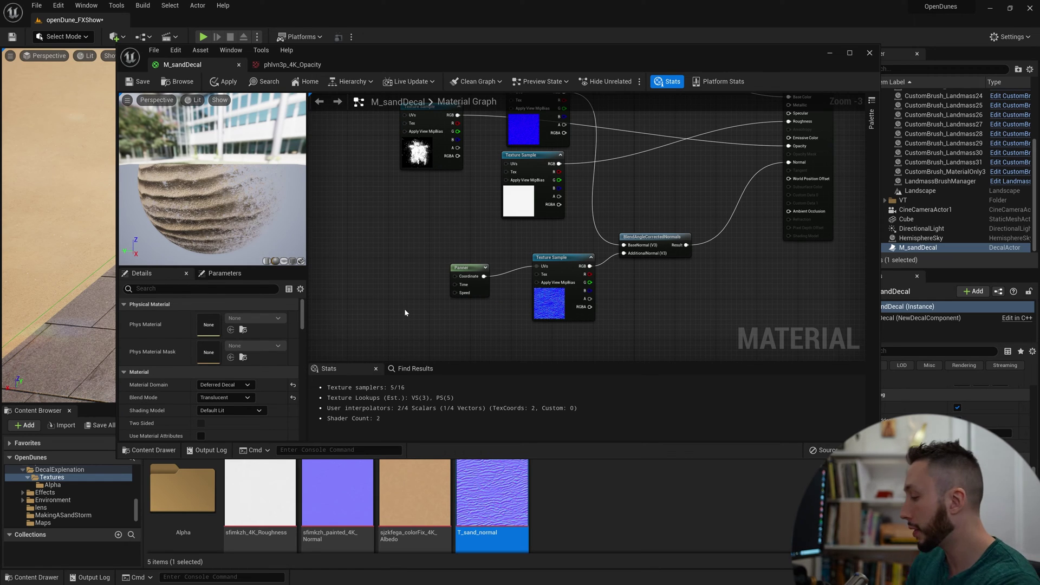
Feed a constant of 0.1 into the Panner's Speed and view the decal in the level from another angle
{"action": "left_click", "coordinate": [424, 281]}
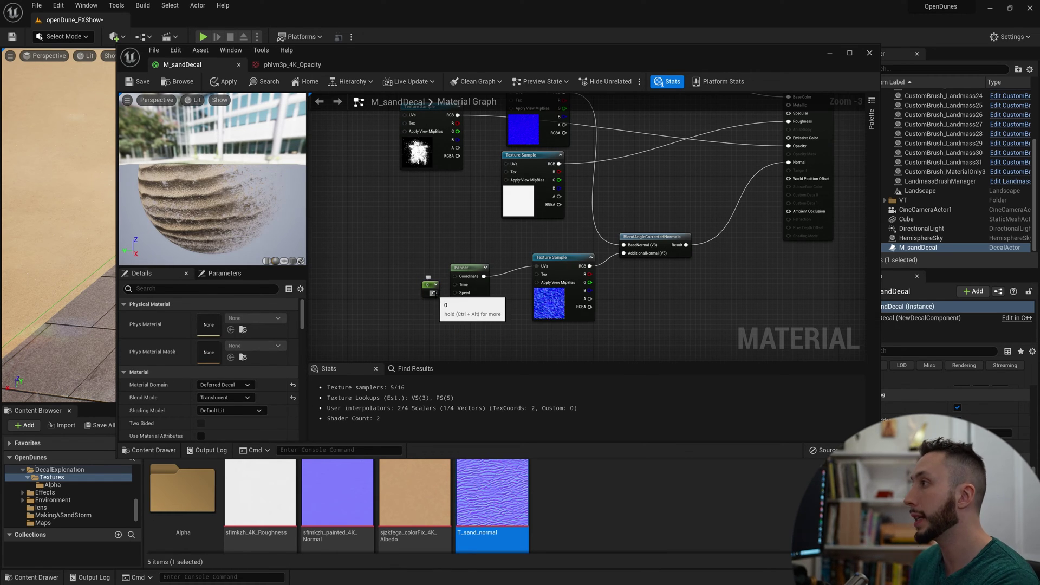
{"action": "left_click_drag", "start_coordinate": [433, 293], "coordinate": [421, 292]}
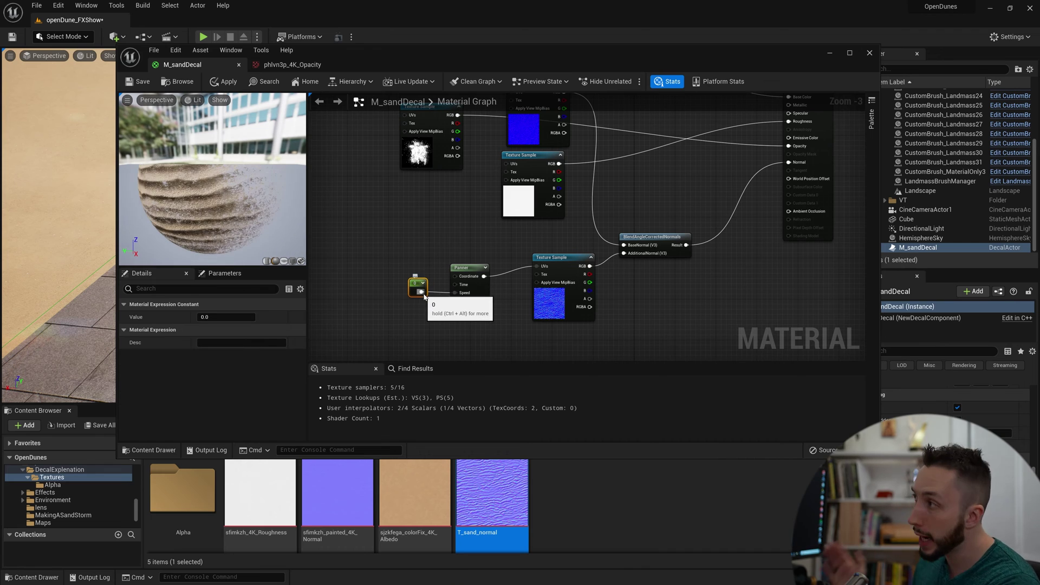
{"action": "left_click", "coordinate": [239, 317]}
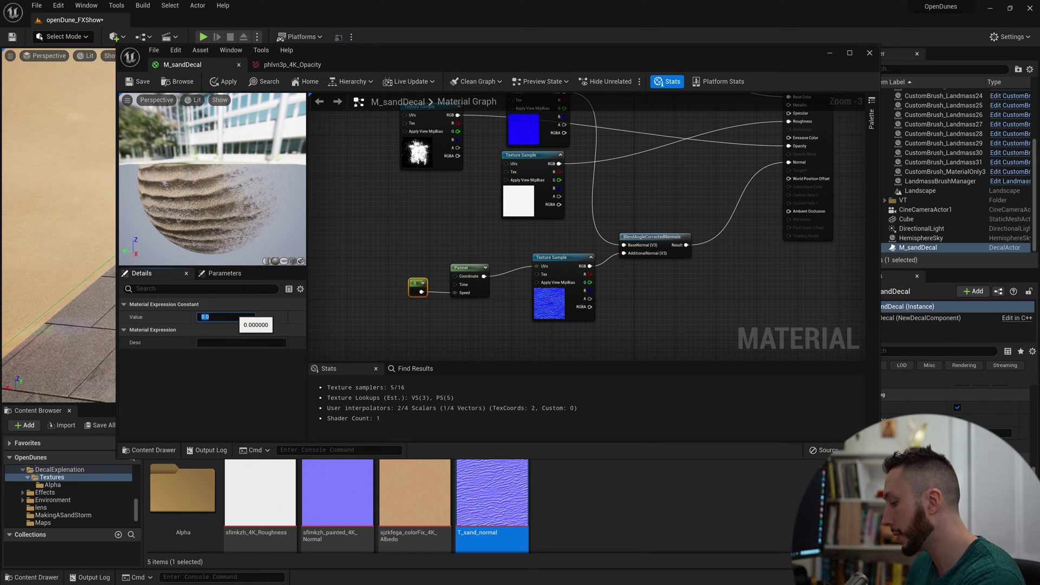
{"action": "type", "text": "1"}
{"action": "key", "text": "Return"}
{"action": "left_click", "coordinate": [829, 52]}
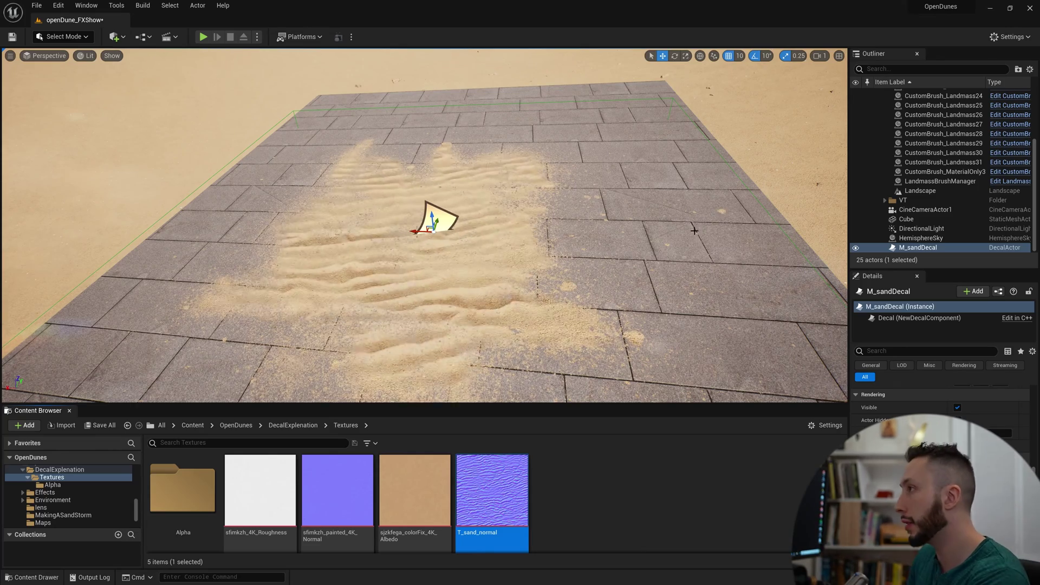
{"action": "key", "text": "a"}
{"action": "right_click_drag", "start_coordinate": [448, 266], "coordinate": [656, 266]}
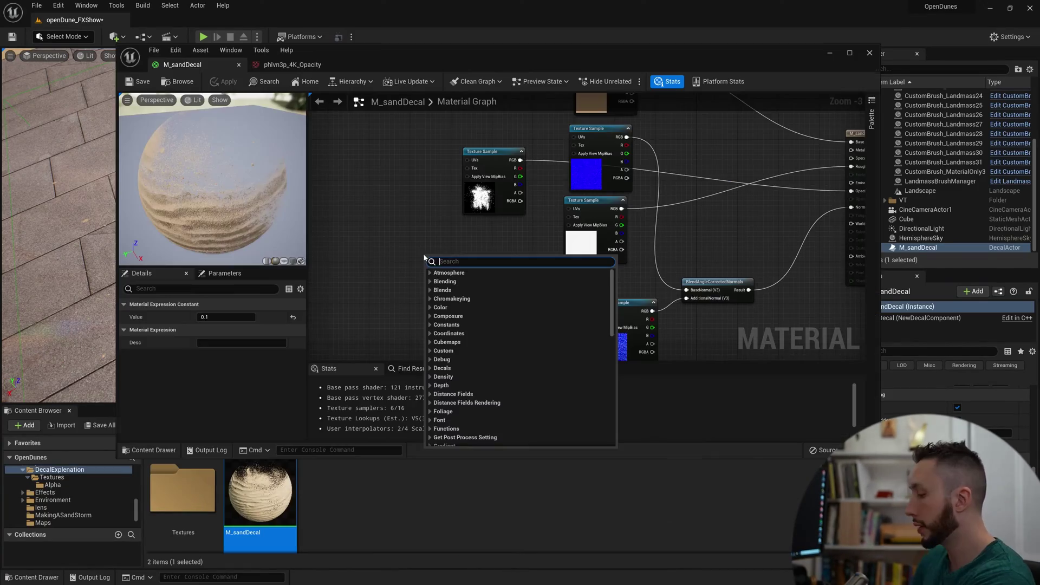
Add a TextureCoordinate node and connect it to the A input of a new Multiply node
{"action": "type", "text": "coor"}
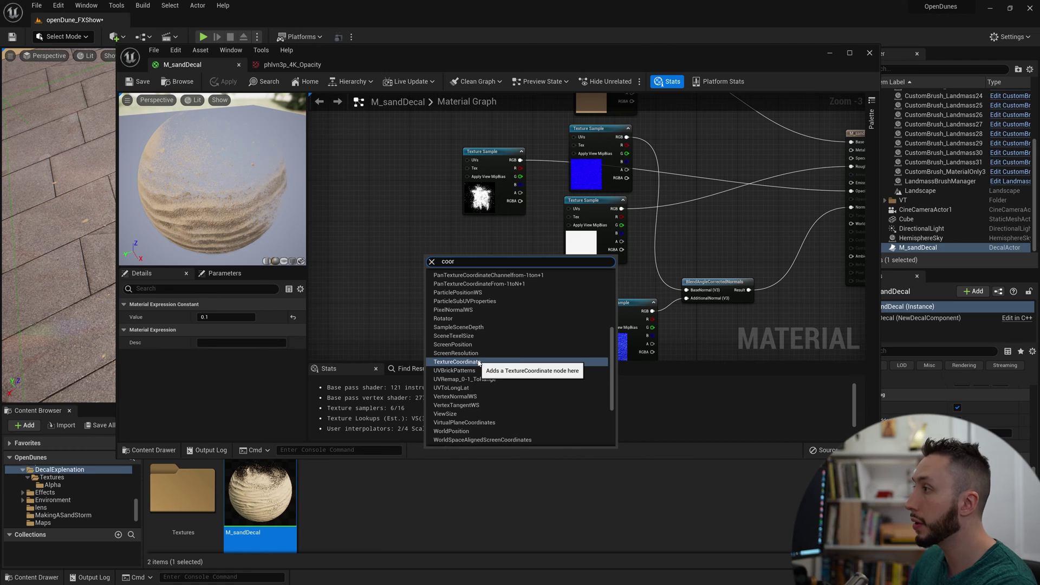
{"action": "left_click", "coordinate": [479, 362]}
{"action": "left_click_drag", "start_coordinate": [386, 275], "coordinate": [420, 285]}
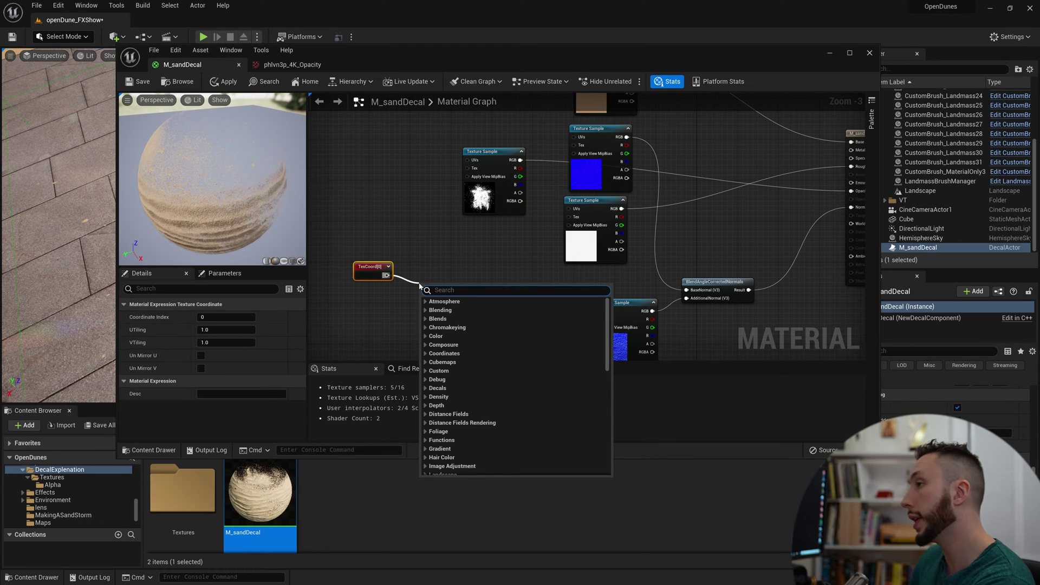
{"action": "type", "text": "mul"}
{"action": "key", "text": "Return"}
Connect a new 0.5 constant to Multiply's B input and link the Multiply output to the Panner's Coordinate
{"action": "left_click", "coordinate": [385, 310]}
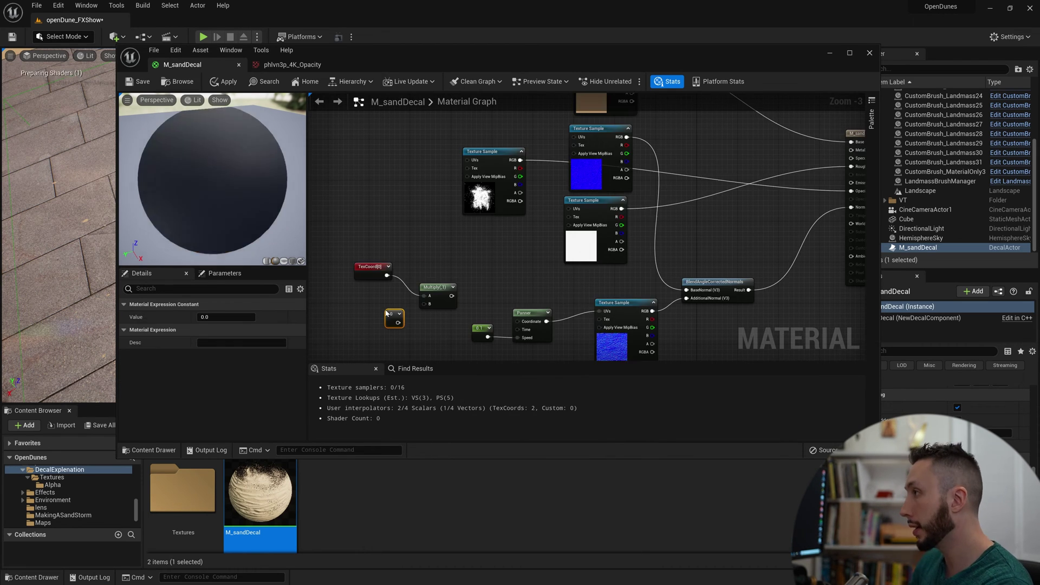
{"action": "left_click_drag", "start_coordinate": [399, 322], "coordinate": [427, 303]}
{"action": "left_click_drag", "start_coordinate": [445, 296], "coordinate": [523, 321]}
{"action": "left_click_drag", "start_coordinate": [522, 322], "coordinate": [523, 321]}
{"action": "left_click", "coordinate": [226, 317]}
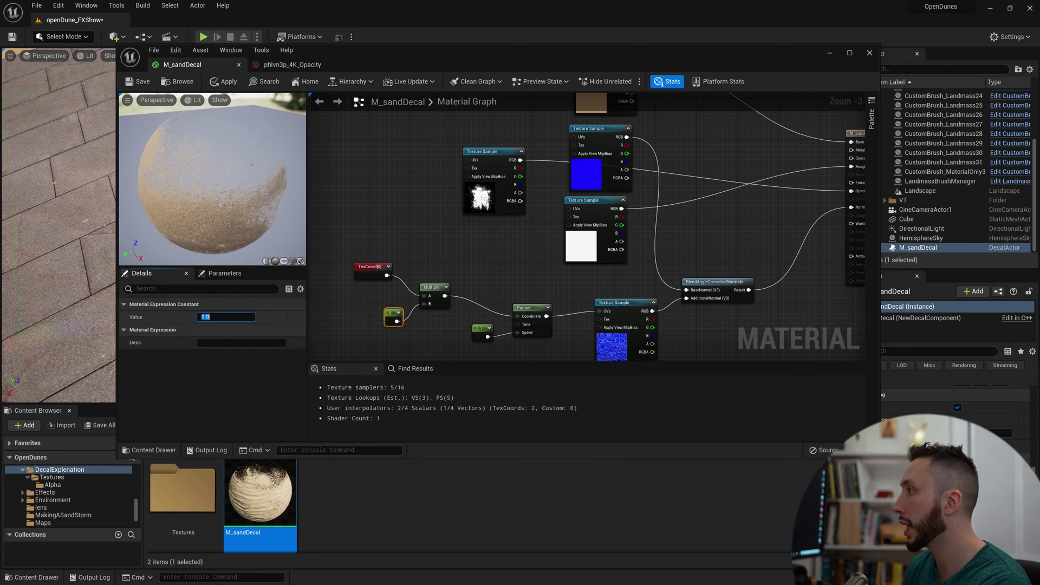
{"action": "type", "text": "0.5"}
{"action": "key", "text": "Return"}
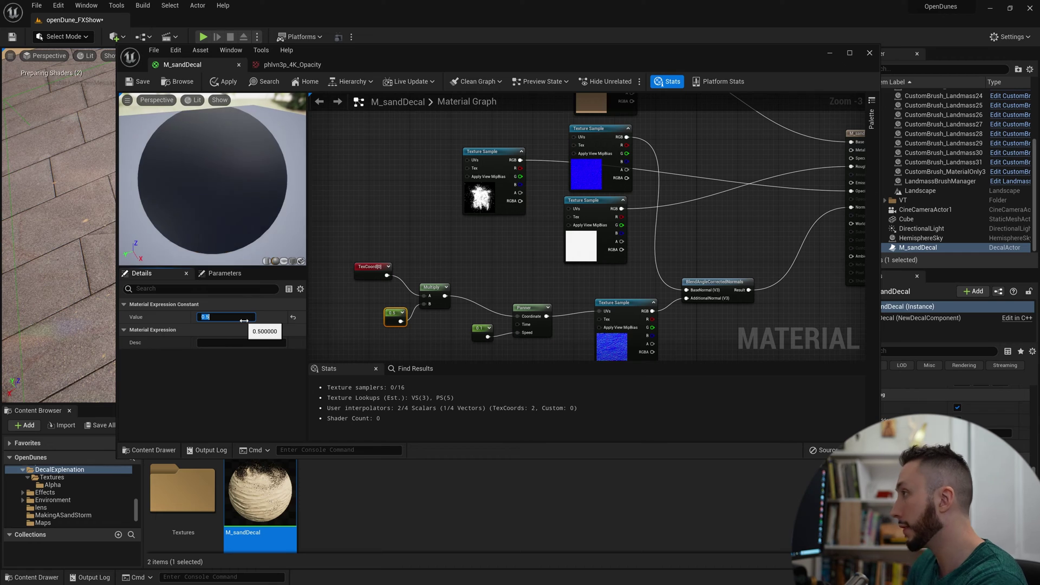
Try connecting the texture coordinate directly to the T_sand_normal sample's UVs, and undo that connection
{"action": "left_click_drag", "start_coordinate": [371, 266], "coordinate": [601, 312]}
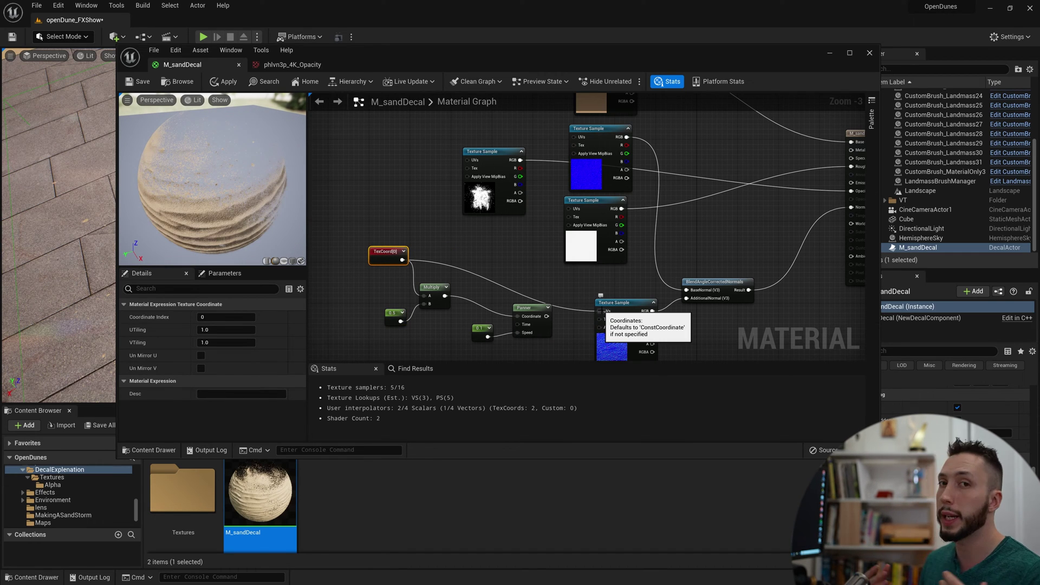
{"action": "key", "text": "ctrl+z"}
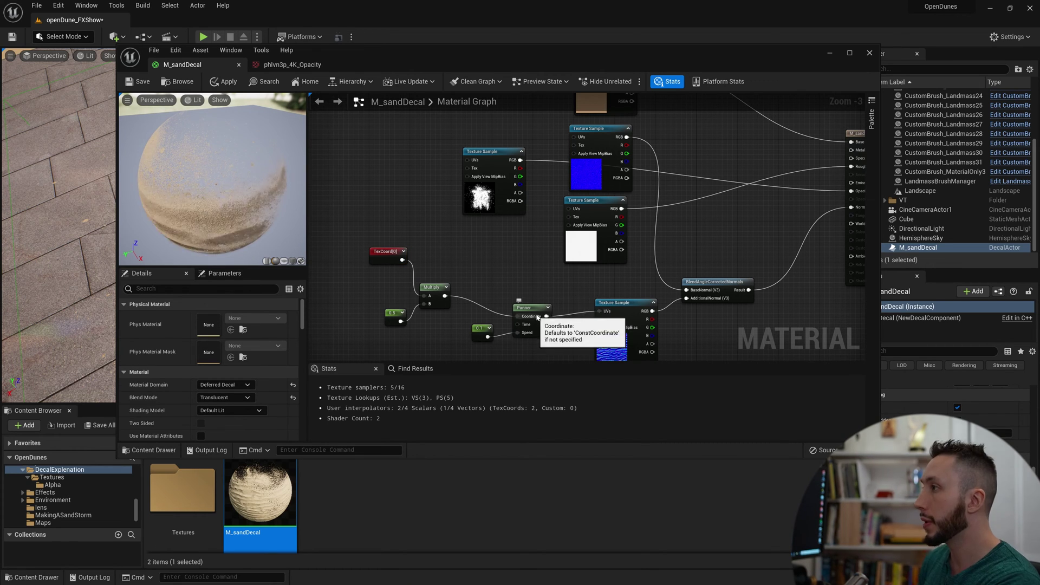
Move the Panner node slightly upward, more in line with the Multiply node
{"action": "left_click_drag", "start_coordinate": [528, 308], "coordinate": [533, 293]}
{"action": "left_click_drag", "start_coordinate": [402, 260], "coordinate": [446, 260]}
{"action": "left_click", "coordinate": [544, 246]}
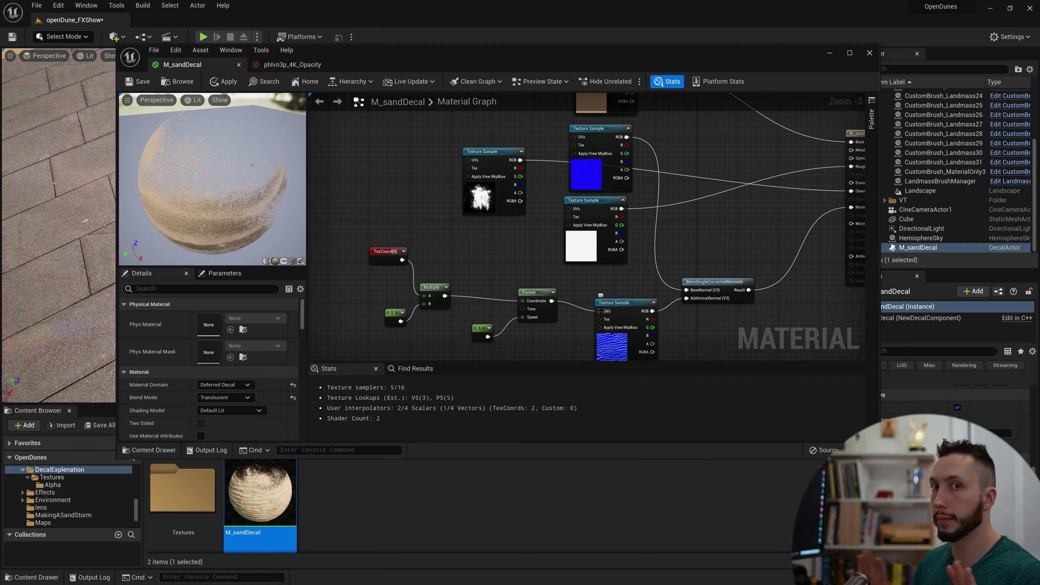
{"action": "left_click", "coordinate": [384, 260]}
{"action": "left_click", "coordinate": [522, 293]}
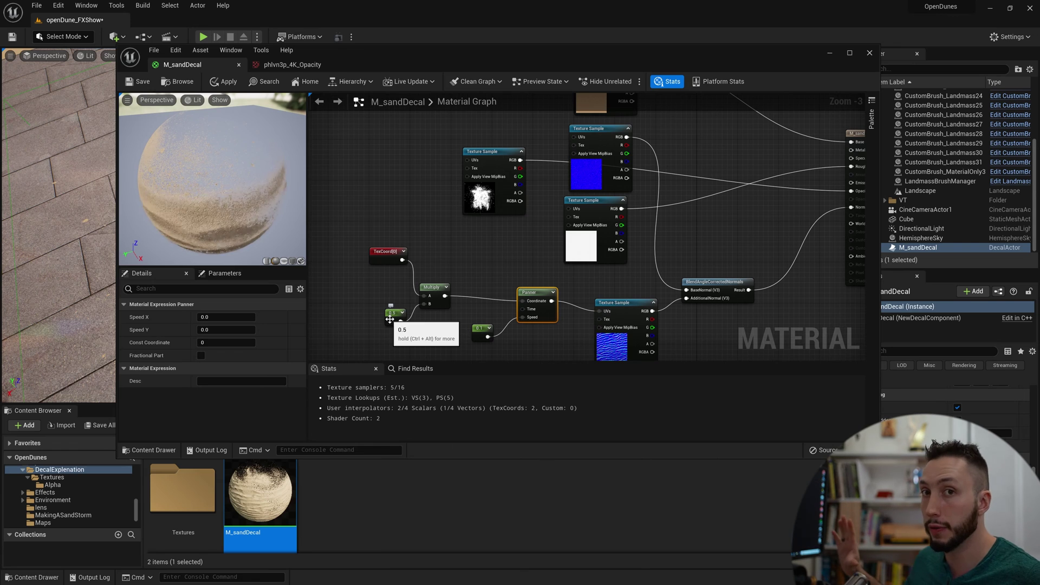
Set the constant feeding the Multiply node to 0.2, save the material, and return to the level
{"action": "left_click", "coordinate": [388, 327]}
{"action": "left_click", "coordinate": [388, 317]}
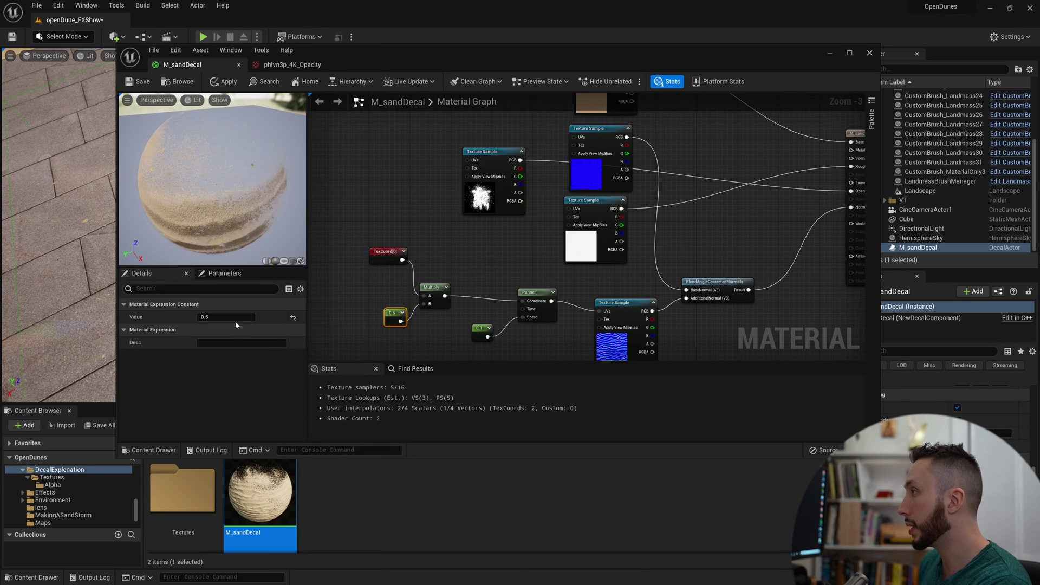
{"action": "left_click", "coordinate": [234, 318]}
{"action": "type", "text": "0.2"}
{"action": "key", "text": "Return"}
{"action": "key", "text": "ctrl+s"}
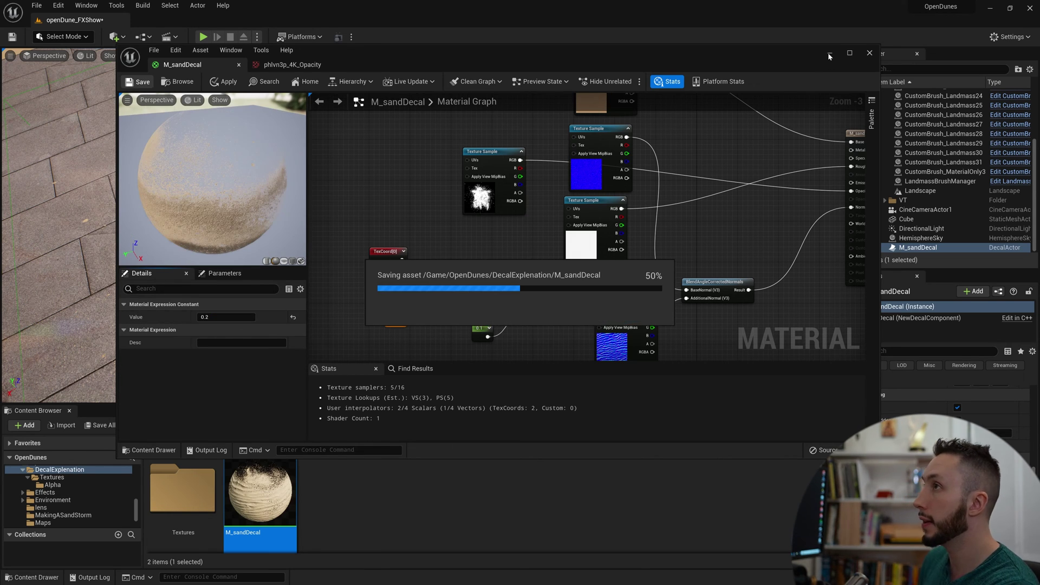
{"action": "left_click", "coordinate": [830, 53]}
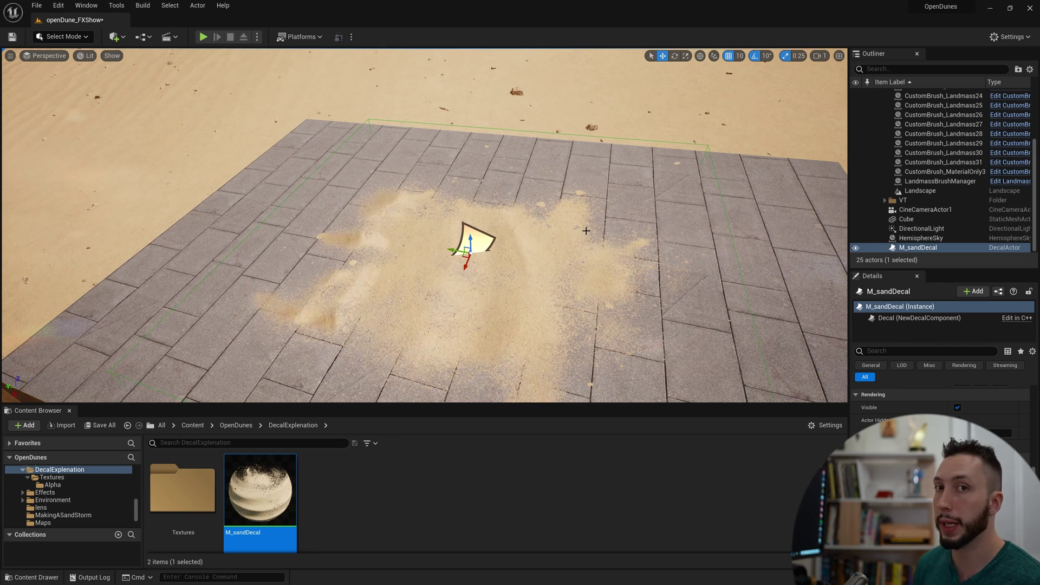
Reopen M_sandDecal and insert a FlattenNormal node between the T_sand_normal texture and the AdditionalNormal input
{"action": "double_click", "coordinate": [260, 504]}
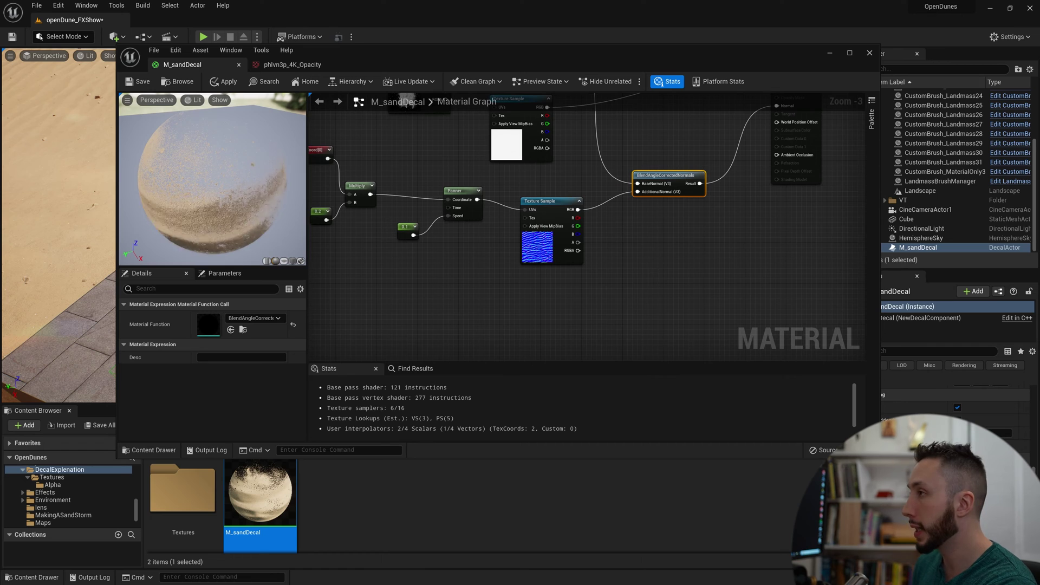
{"action": "right_click_drag", "start_coordinate": [651, 272], "coordinate": [650, 270]}
{"action": "right_click", "coordinate": [651, 273]}
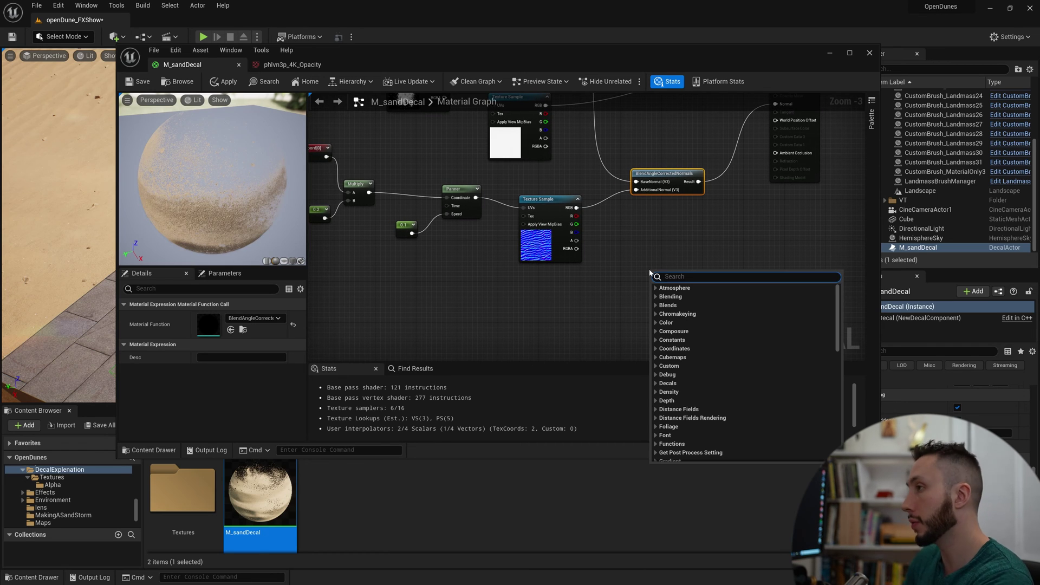
{"action": "type", "text": "flatten"}
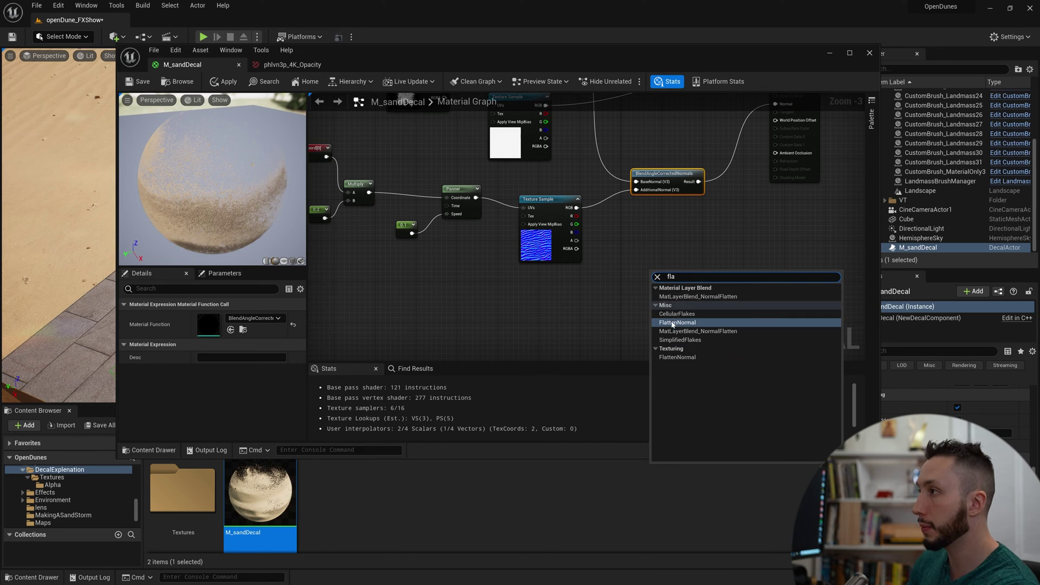
{"action": "key", "text": "Return"}
{"action": "left_click_drag", "start_coordinate": [577, 207], "coordinate": [636, 190]}
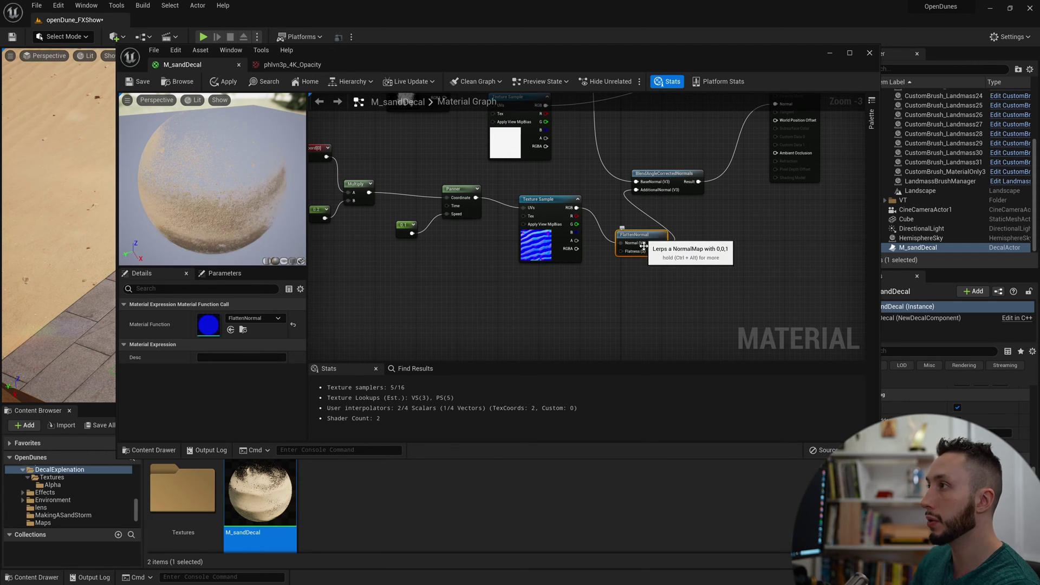
Add a constant below the FlattenNormal node and connect it to the Flatness input
{"action": "left_click", "coordinate": [597, 280]}
{"action": "left_click_drag", "start_coordinate": [612, 285], "coordinate": [624, 250]}
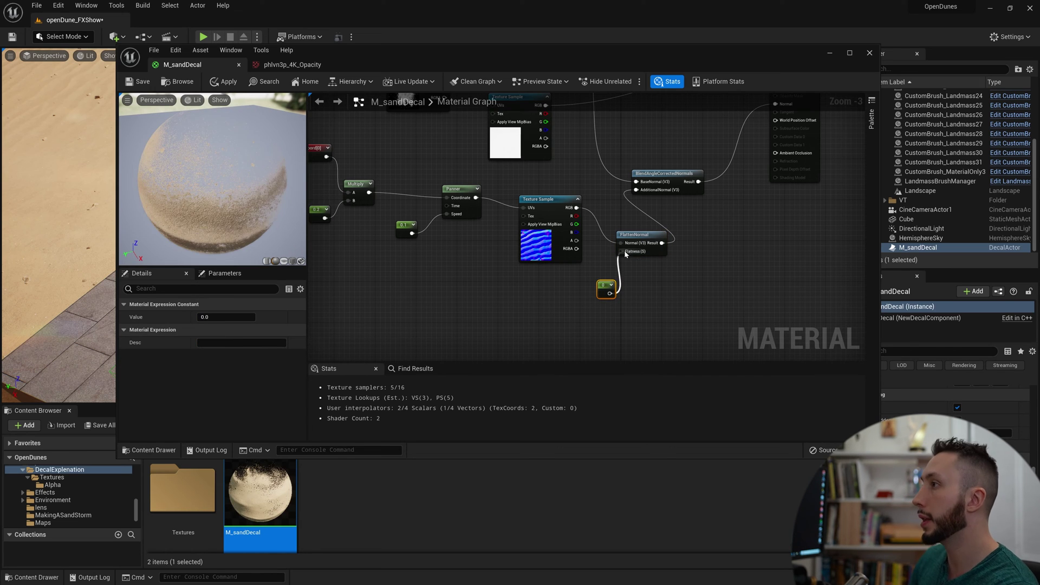
{"action": "left_click_drag", "start_coordinate": [603, 289], "coordinate": [577, 289]}
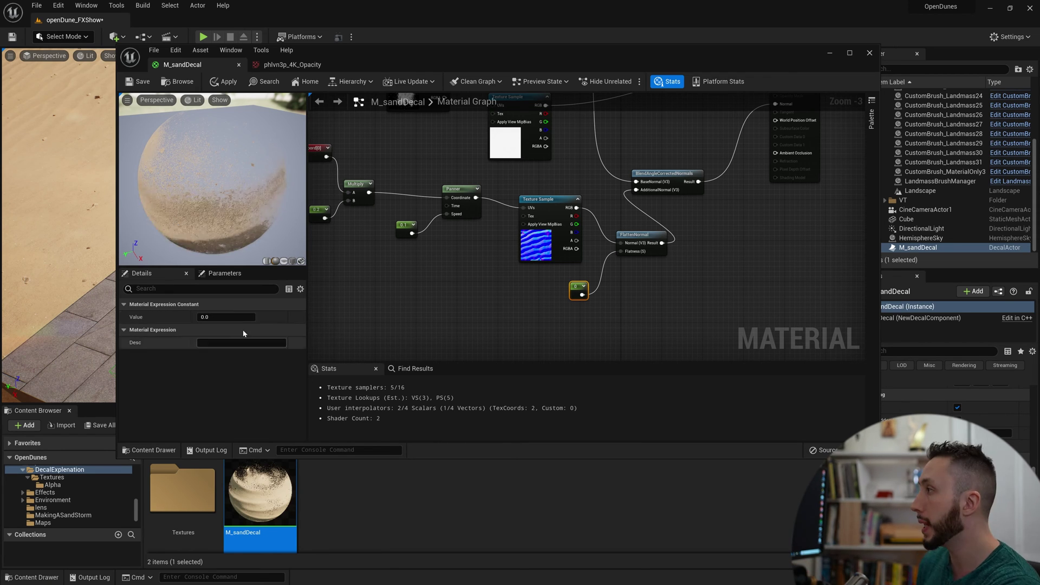
Set the constant feeding the Flatness input to 0.5 and save the material
{"action": "key", "text": "ctrl+s"}
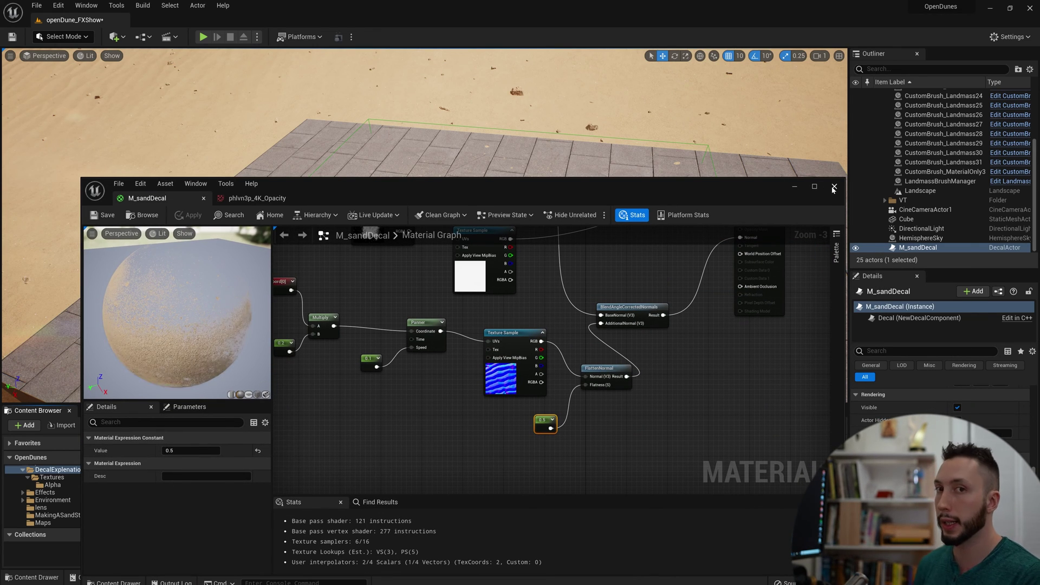
Convert the constant feeding the Multiply node into a parameter named "wave scale"
{"action": "right_click_drag", "start_coordinate": [433, 429], "coordinate": [535, 441]}
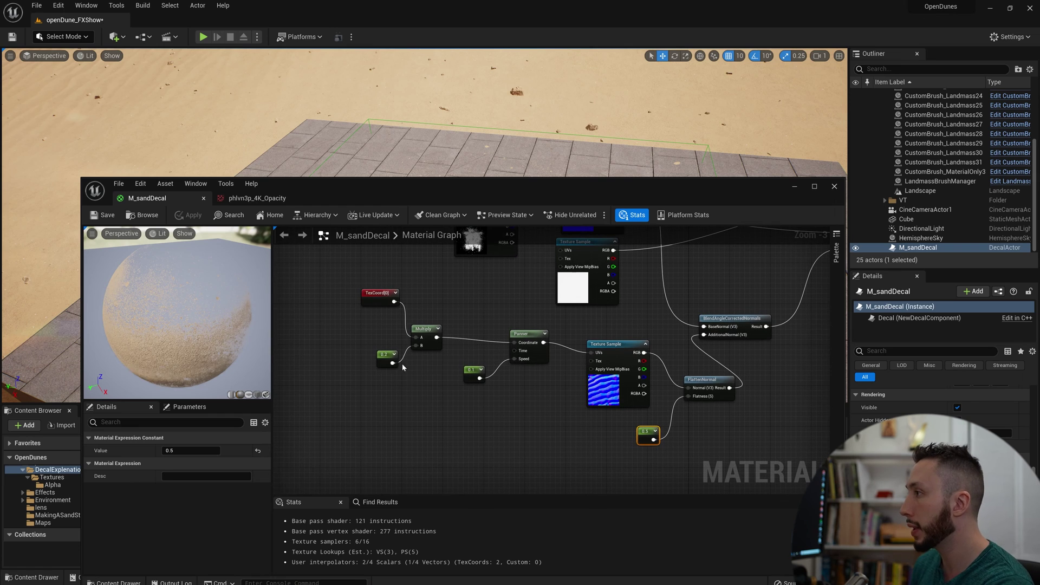
{"action": "right_click", "coordinate": [379, 355]}
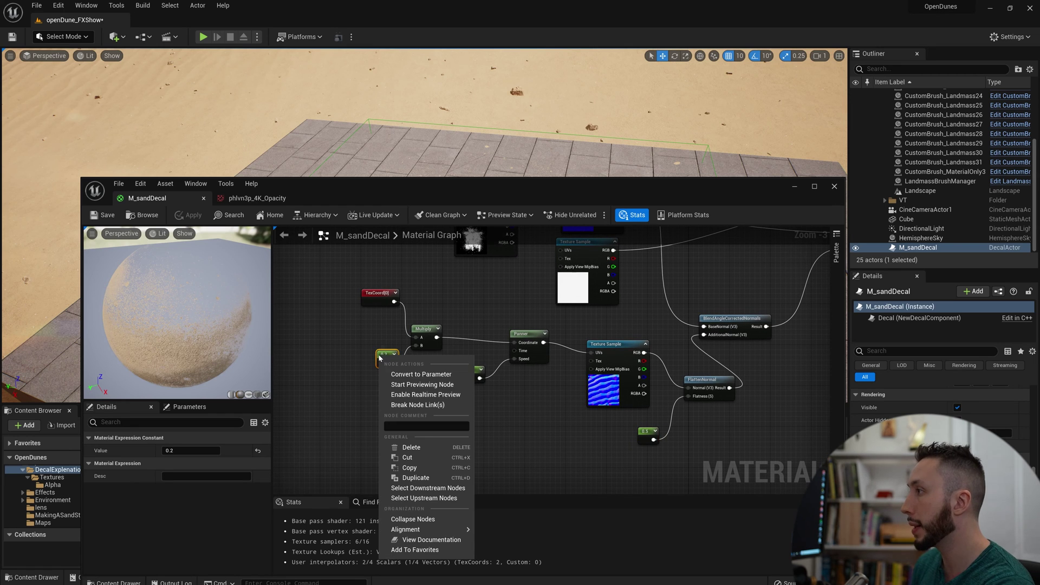
{"action": "left_click", "coordinate": [453, 375]}
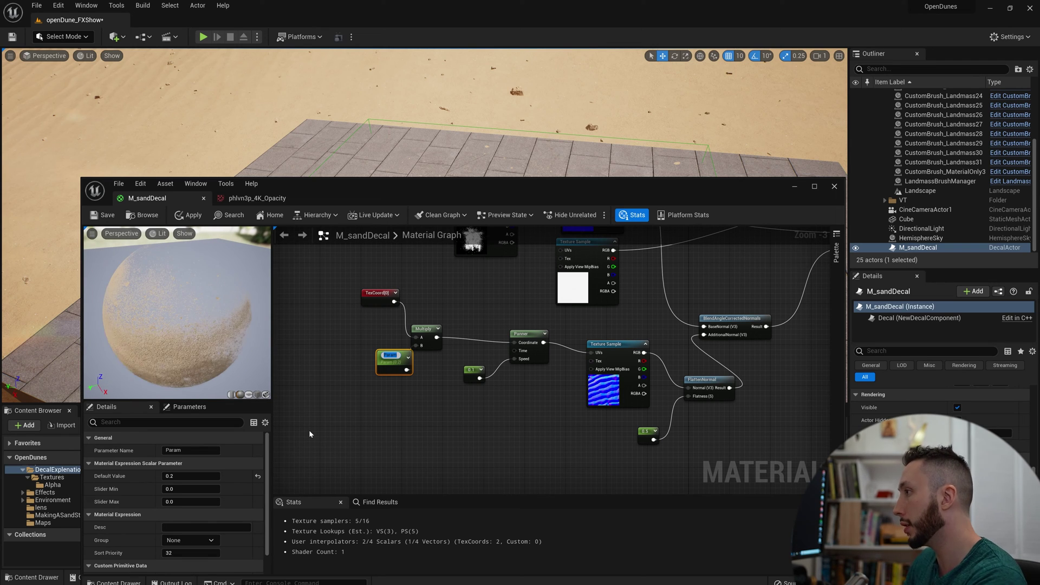
{"action": "type", "text": "wave scale"}
{"action": "key", "text": "Return"}
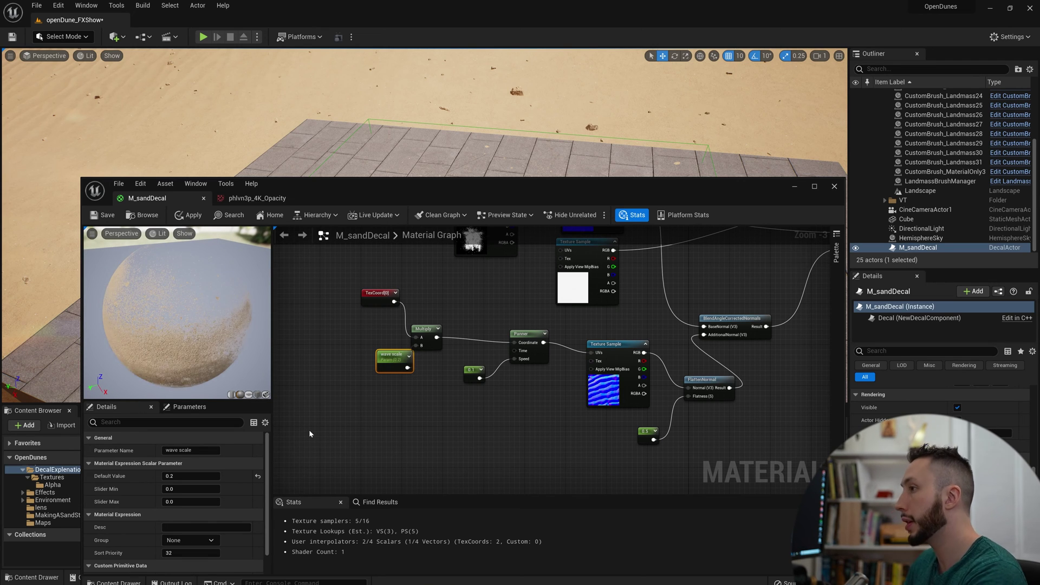
Convert the constant feeding the Panner's Speed input into a parameter named "wave speed"
{"action": "right_click", "coordinate": [470, 371]}
{"action": "left_click", "coordinate": [507, 390]}
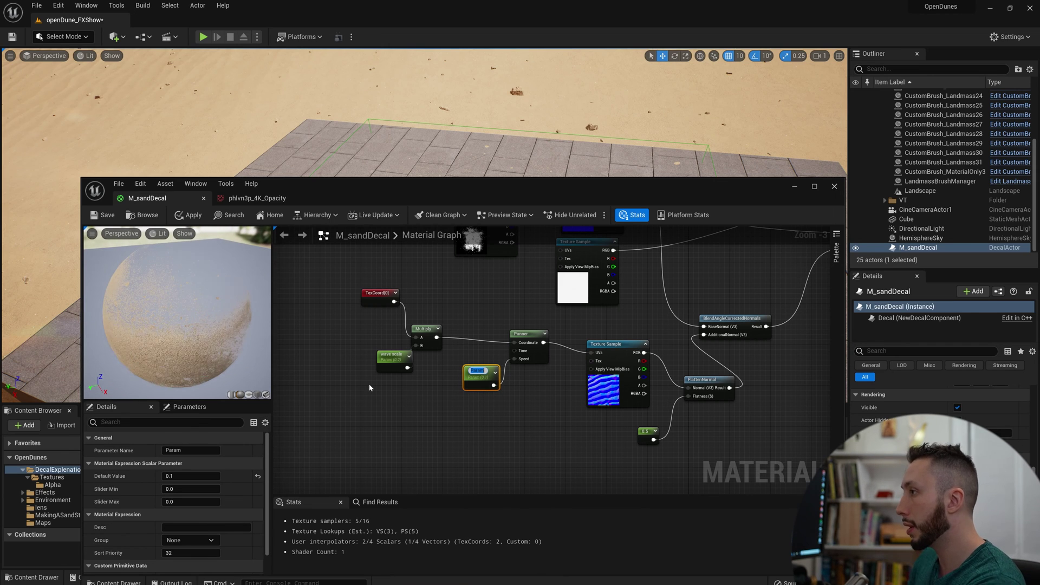
{"action": "type", "text": "wave speed"}
{"action": "key", "text": "Return"}
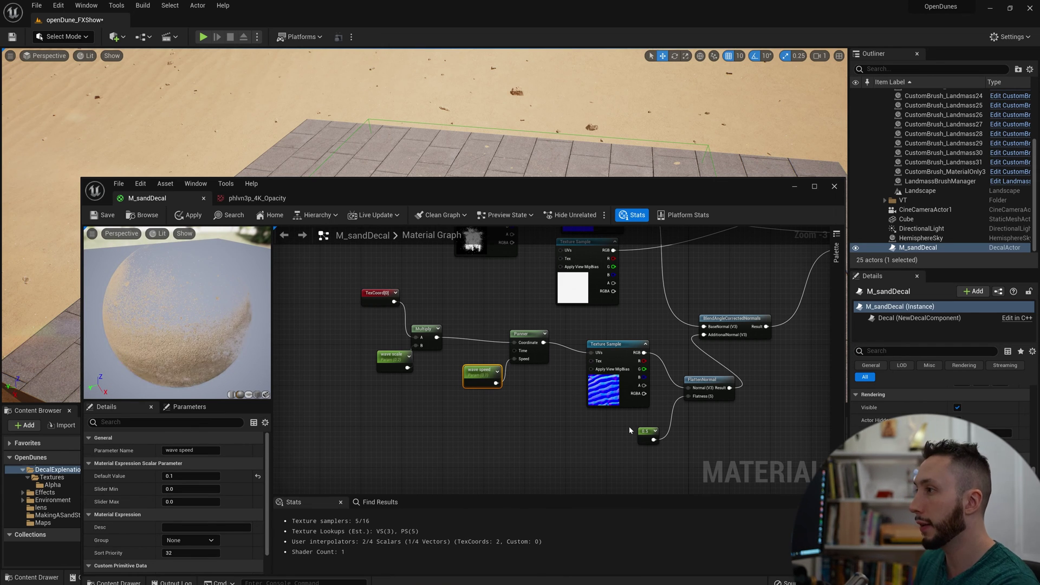
Convert the constant feeding the Flatness input into a parameter named "wave flatten", and save and close the material
{"action": "right_click", "coordinate": [649, 434]}
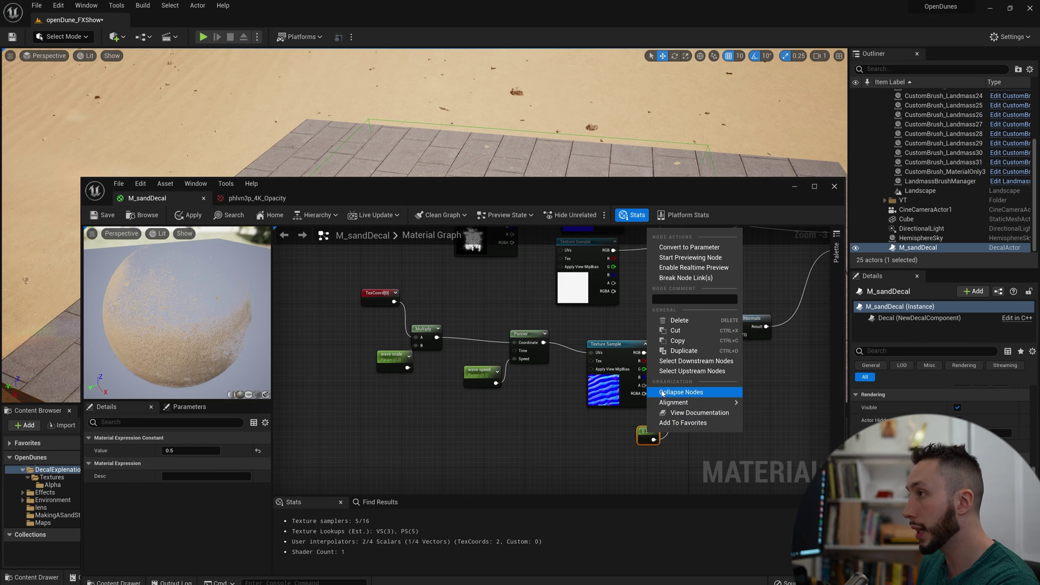
{"action": "left_click", "coordinate": [720, 250]}
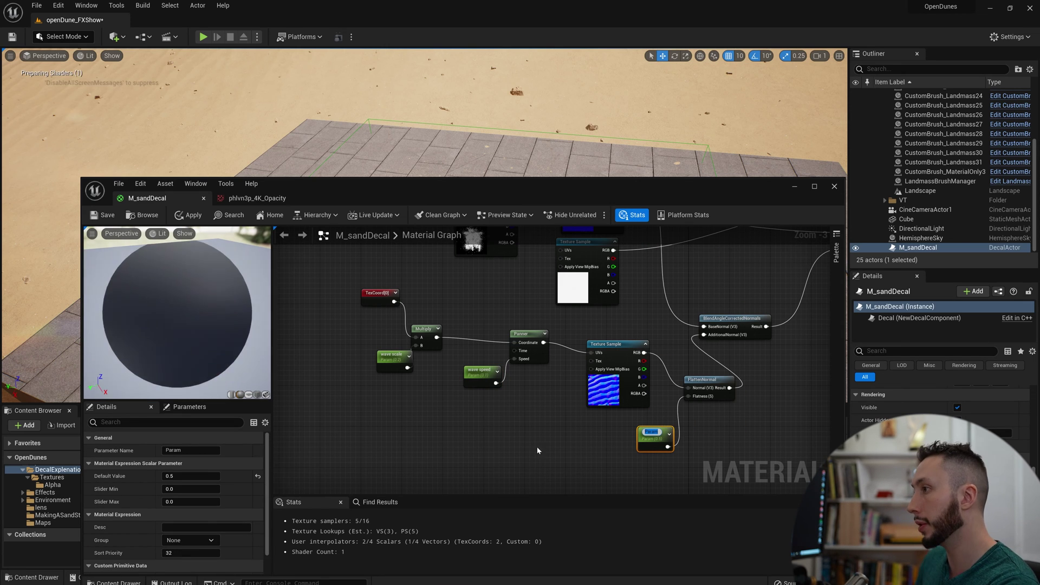
{"action": "right_click_drag", "start_coordinate": [584, 451], "coordinate": [464, 526]}
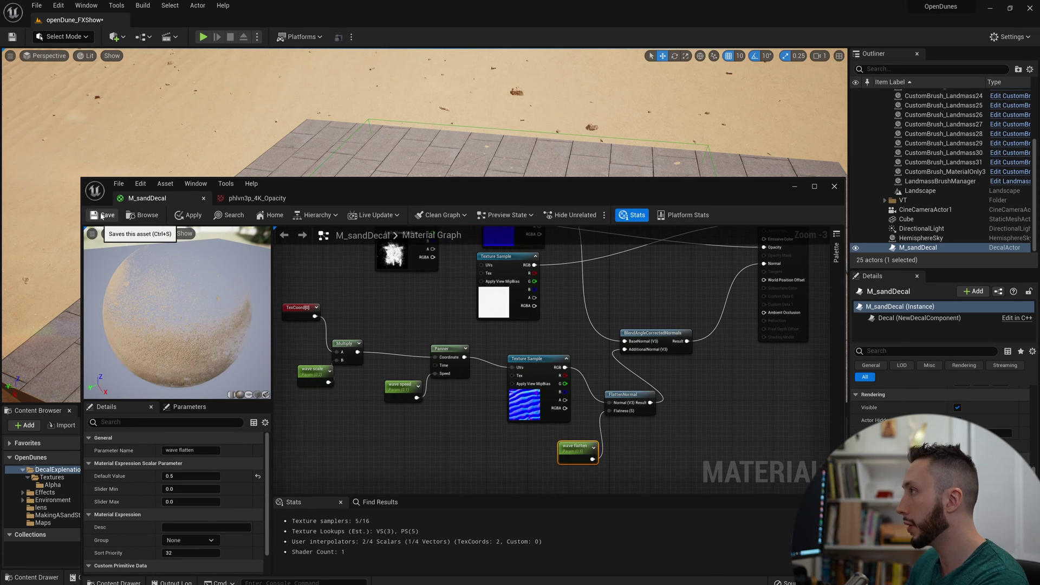
{"action": "left_click", "coordinate": [107, 215]}
{"action": "left_click", "coordinate": [834, 186]}
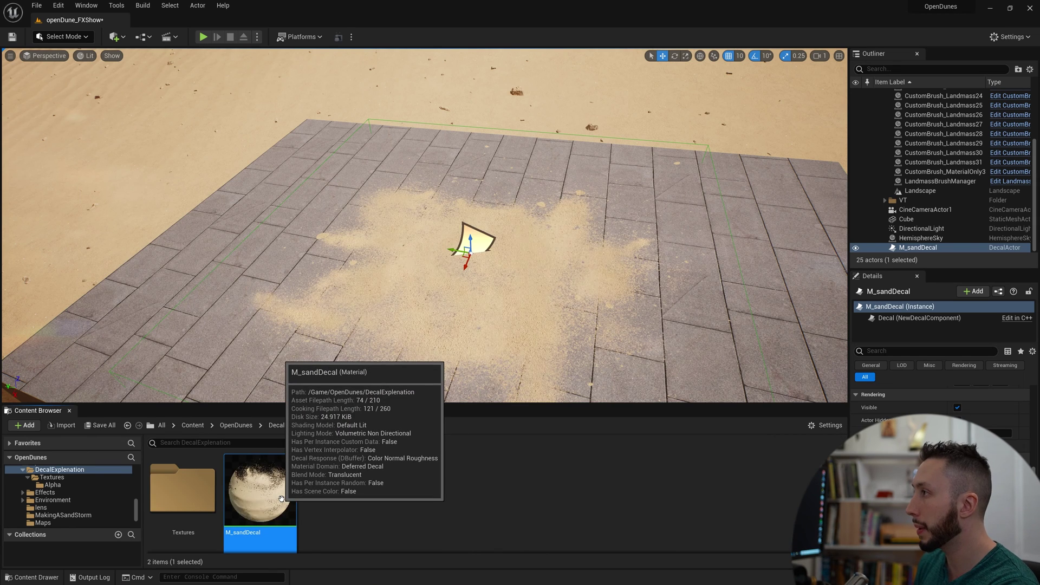
Create a material instance from M_sandDecal and name it MI_sandDecal
{"action": "right_click", "coordinate": [281, 494]}
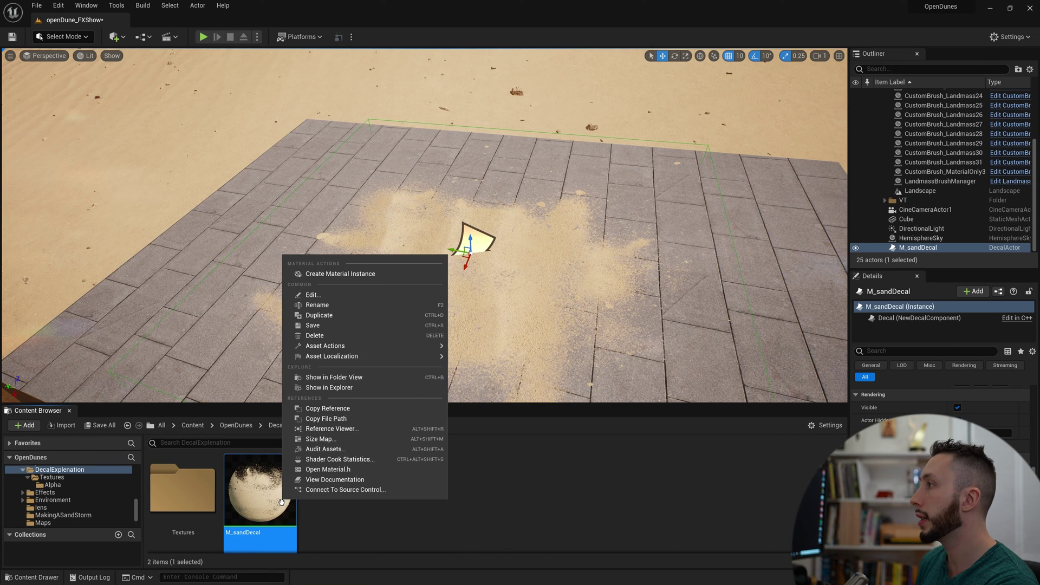
{"action": "left_click", "coordinate": [368, 275]}
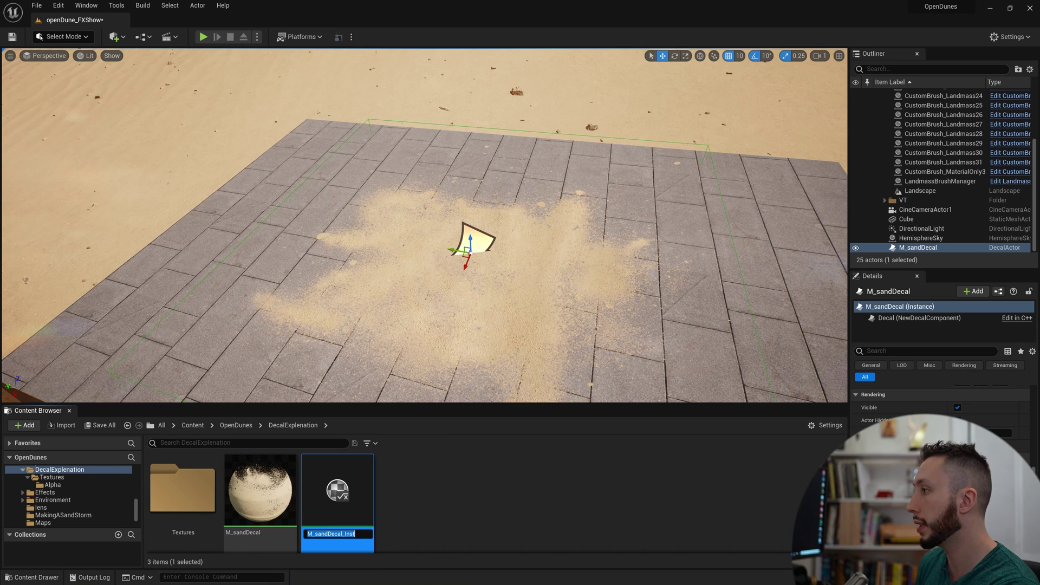
{"action": "left_click", "coordinate": [313, 534]}
{"action": "type", "text": "I"}
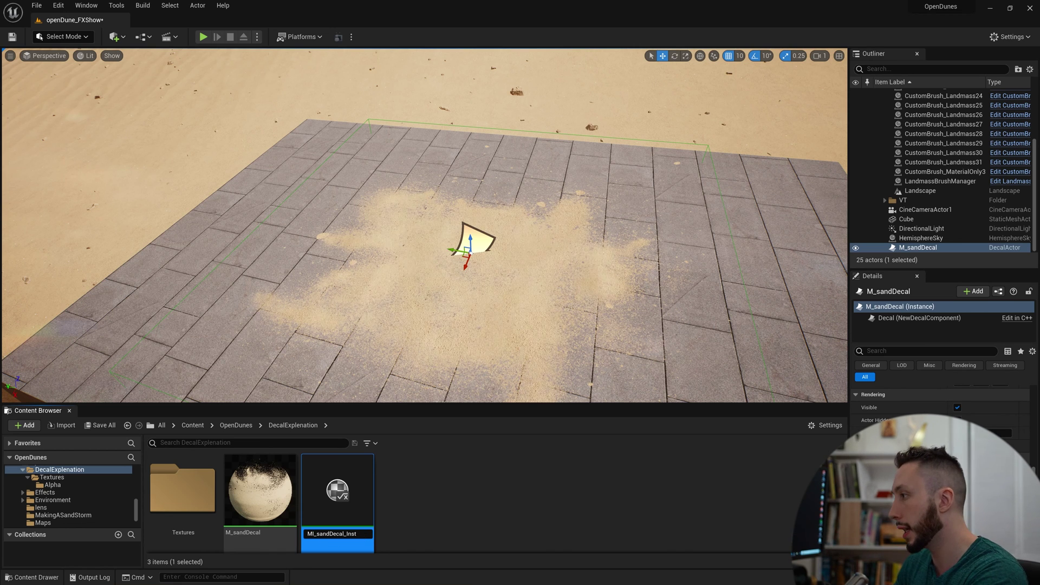
{"action": "key", "text": "BackSpace"}
{"action": "key", "text": "BackSpace"}
{"action": "key", "text": "BackSpace"}
{"action": "key", "text": "BackSpace"}
{"action": "key", "text": "BackSpace"}
Replace the M_sandDecal decal on the stone floor with a decal made from the MI_sandDecal instance
{"action": "left_click", "coordinate": [475, 258]}
{"action": "left_click", "coordinate": [470, 246]}
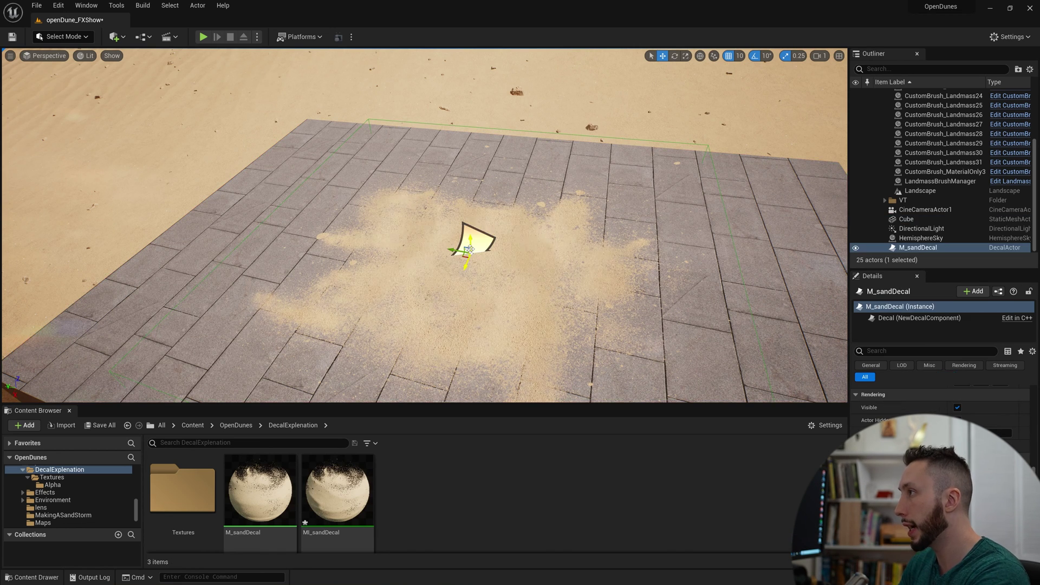
{"action": "key", "text": "Delete"}
{"action": "left_click_drag", "start_coordinate": [325, 490], "coordinate": [493, 237]}
{"action": "right_click_drag", "start_coordinate": [493, 236], "coordinate": [493, 226]}
{"action": "key", "text": "s"}
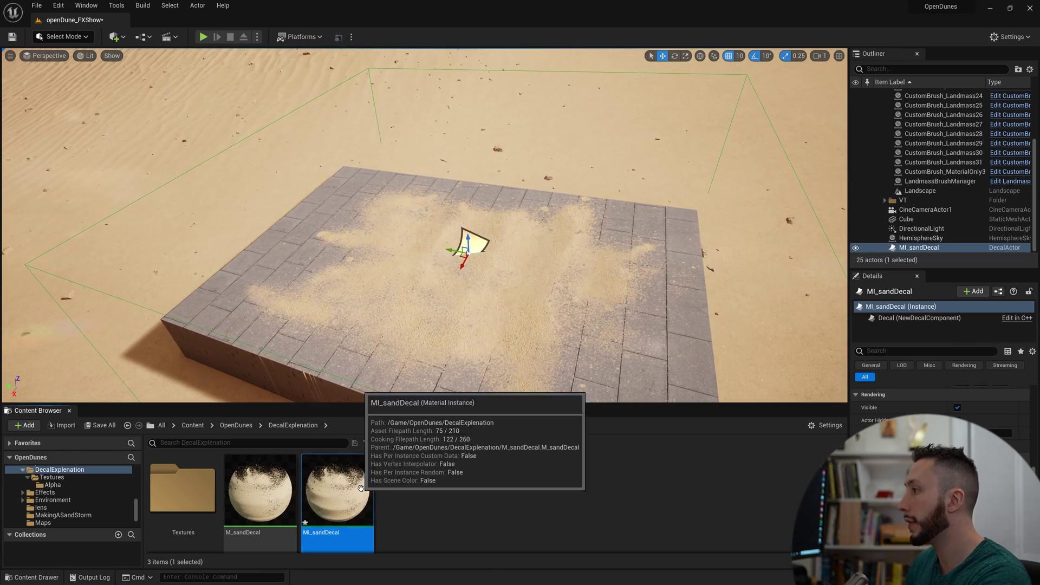
Open MI_sandDecal, override wave flatten while trying 0.98 and lower values, and enable the wave scale override
{"action": "double_click", "coordinate": [305, 487]}
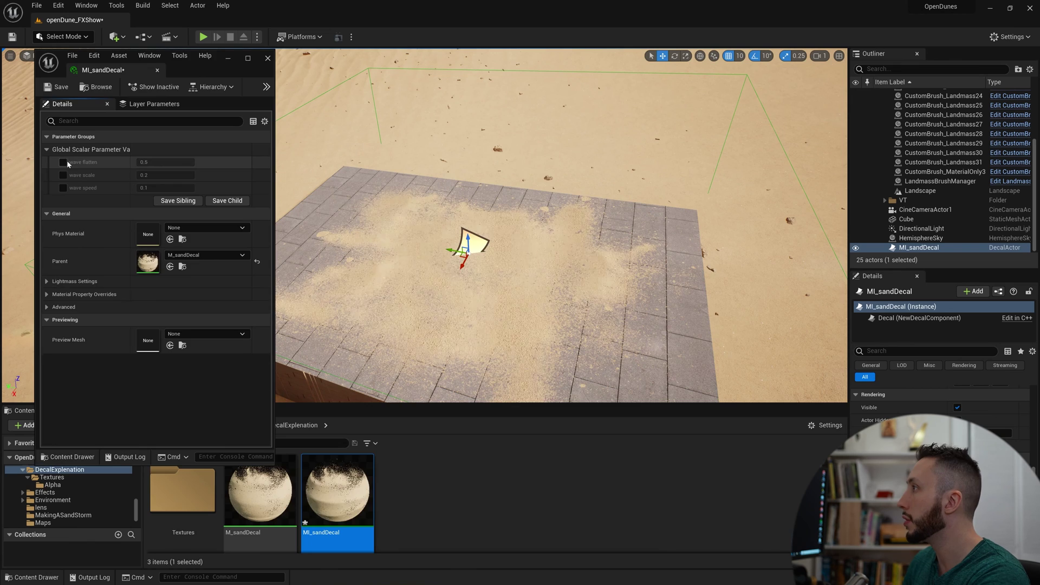
{"action": "left_click", "coordinate": [63, 162]}
{"action": "left_click", "coordinate": [162, 162]}
{"action": "type", "text": "0.98"}
{"action": "left_click_drag", "start_coordinate": [166, 162], "coordinate": [140, 162]}
{"action": "left_click", "coordinate": [63, 175]}
{"action": "key", "text": "Return"}
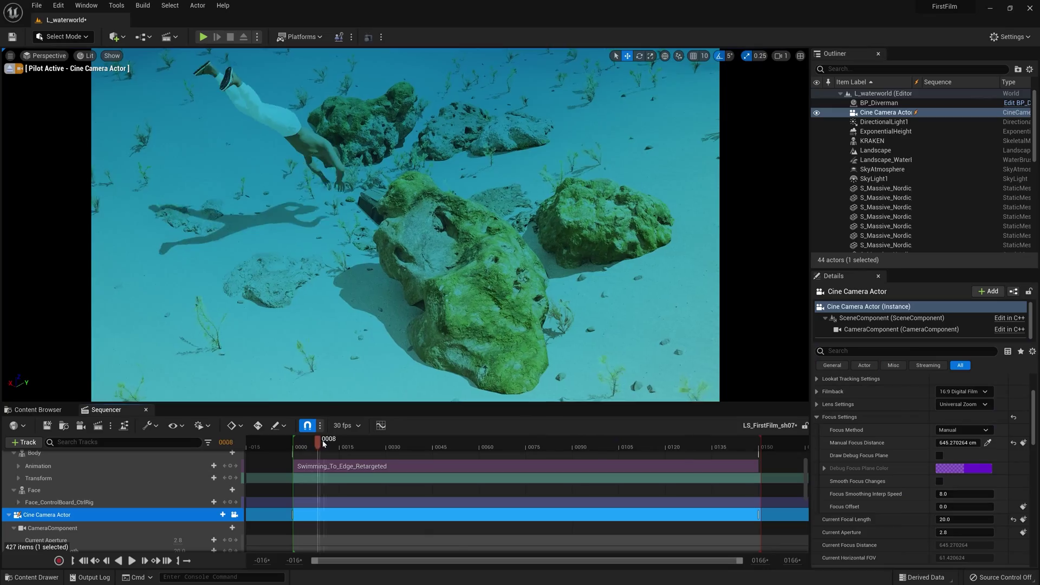
{"action": "left_click_drag", "start_coordinate": [383, 439], "coordinate": [445, 442]}
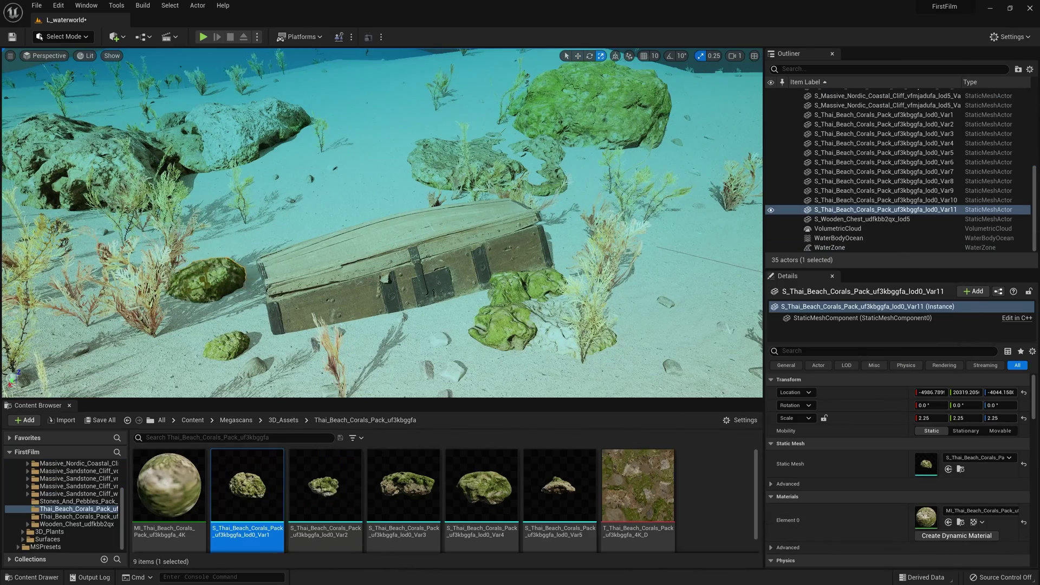